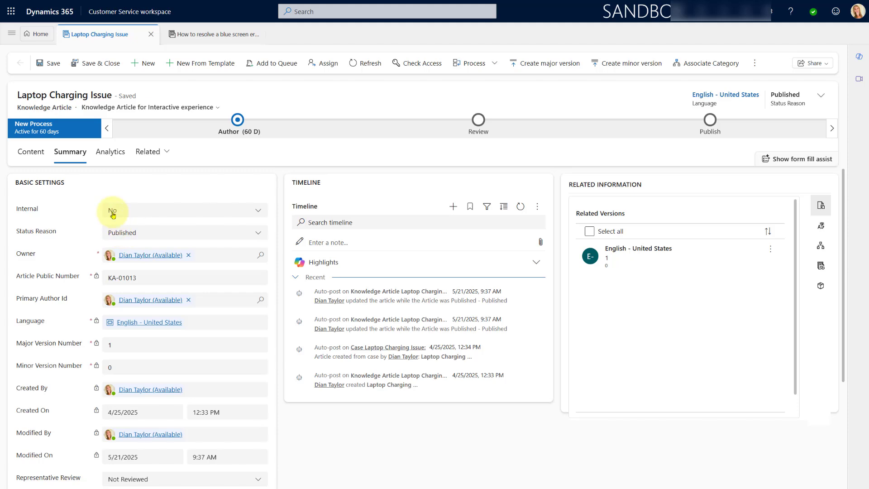
Step: Review the content of the Laptop Charging Issue article and the Windows 11 blue screen error article
click(27, 150)
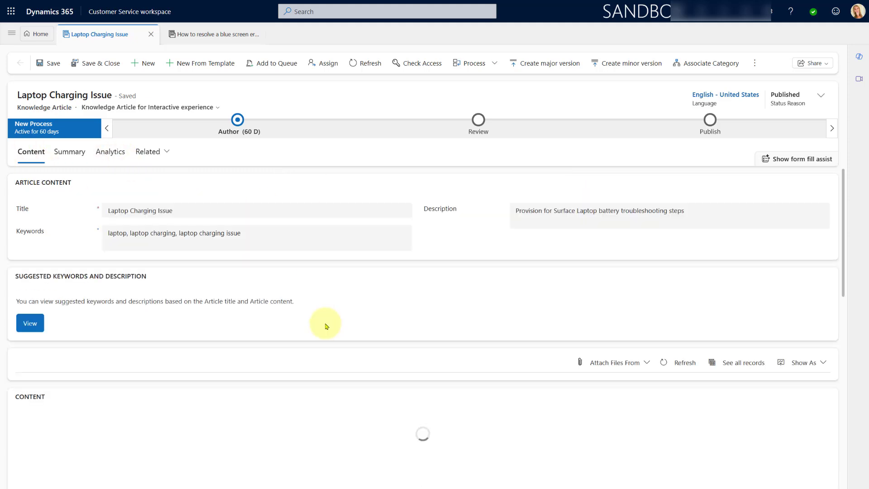
scroll(326, 324, down, 7)
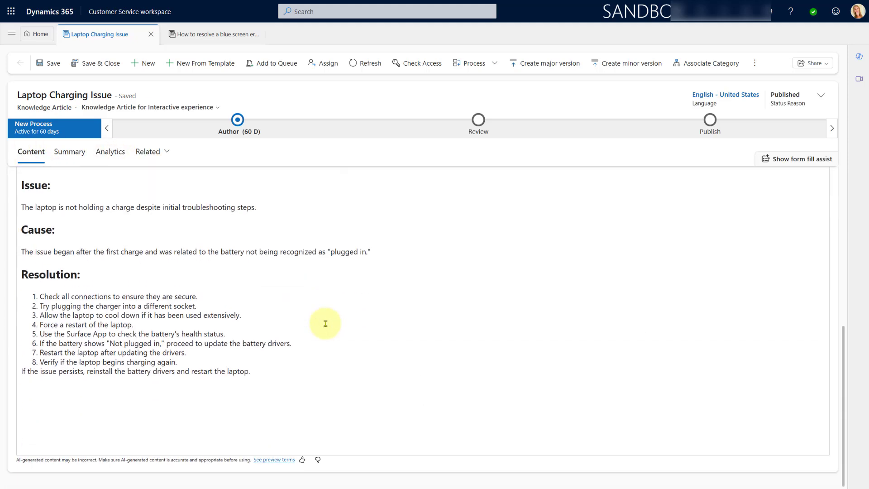
click(201, 35)
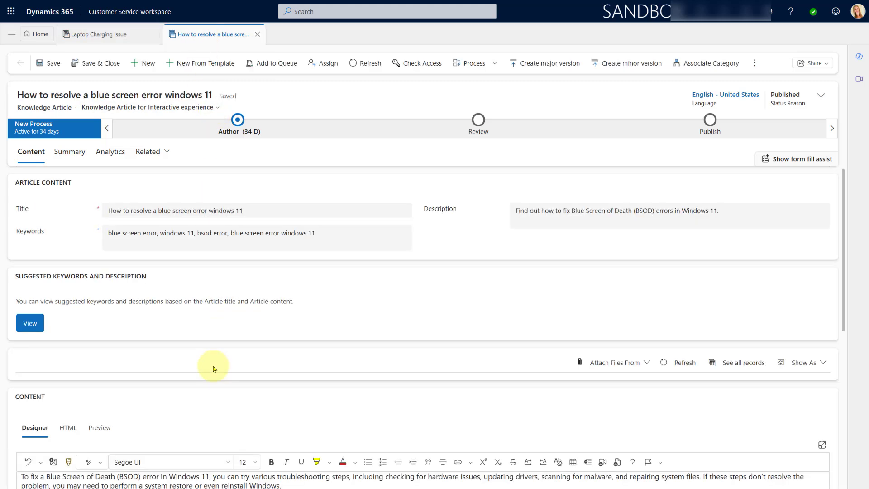
scroll(214, 369, down, 5)
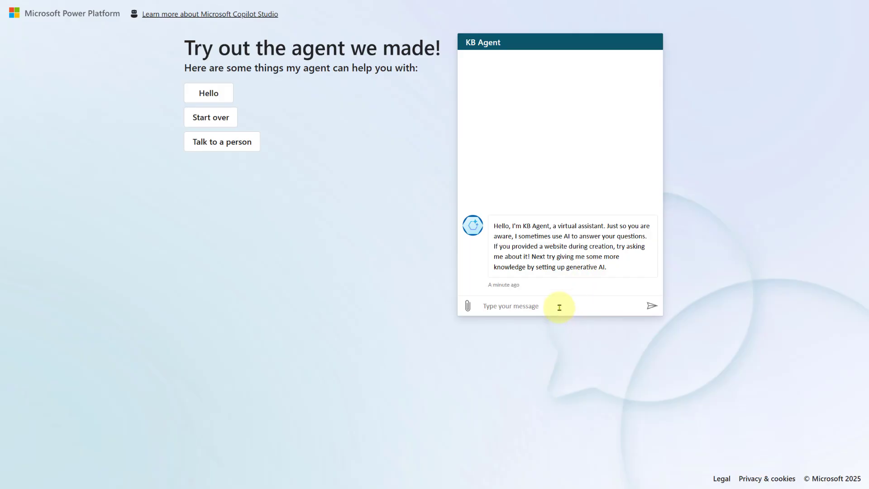
Step: Send the KB Agent the message "I need help with my laptop, it is not holding a charge" and read through its reply
click(559, 305)
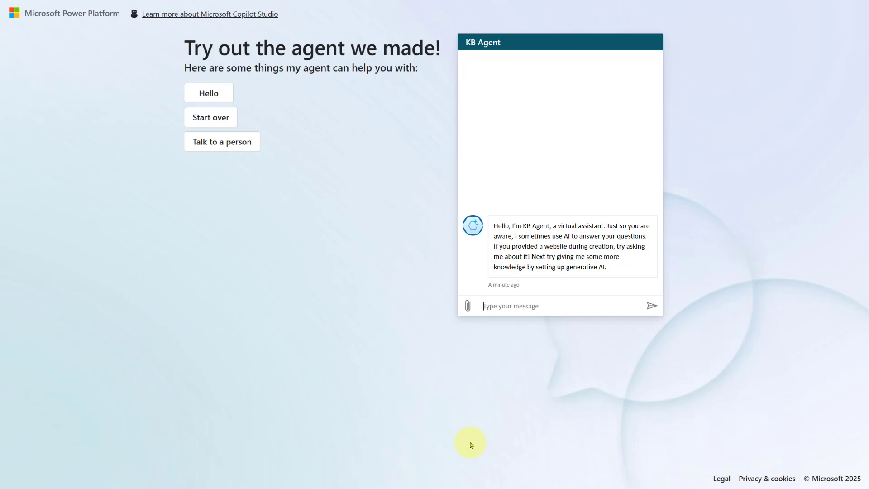
text(I need help with my laptop, it is not holding a charge)
key(Return)
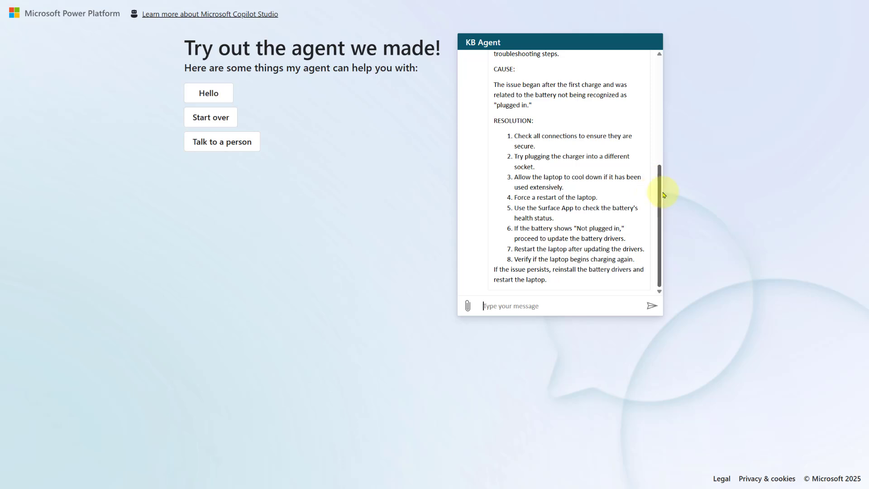
drag(660, 184, 659, 87)
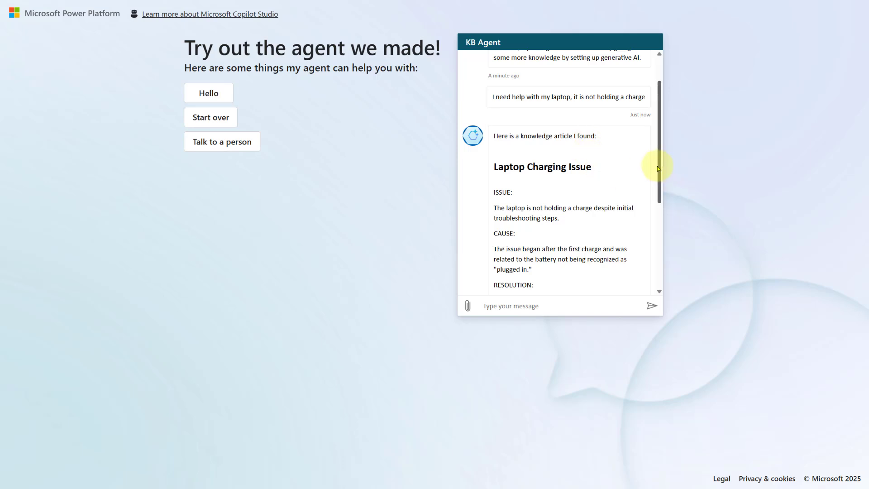
drag(660, 172, 648, 296)
Step: Send the KB Agent the message "I'm also having an issue where a blue screen comes up" and review its reply
click(599, 302)
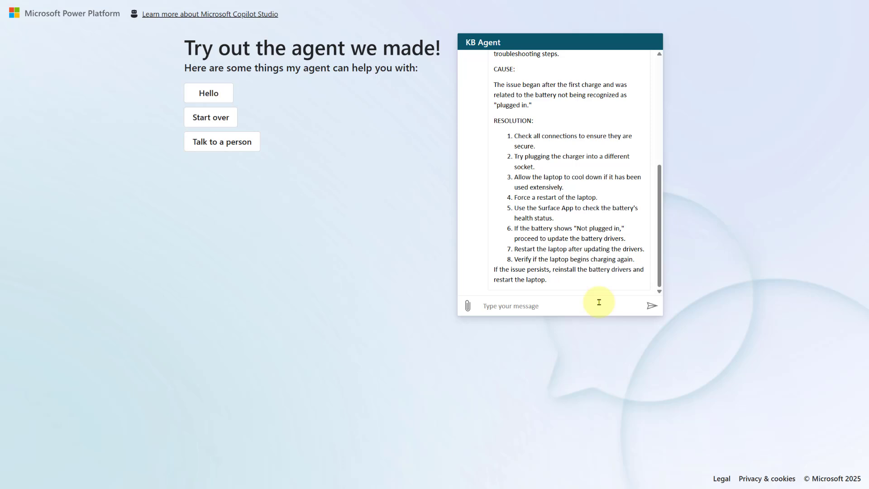
key(alt+space)
text(I'm also having an issue where a blue screen comes up)
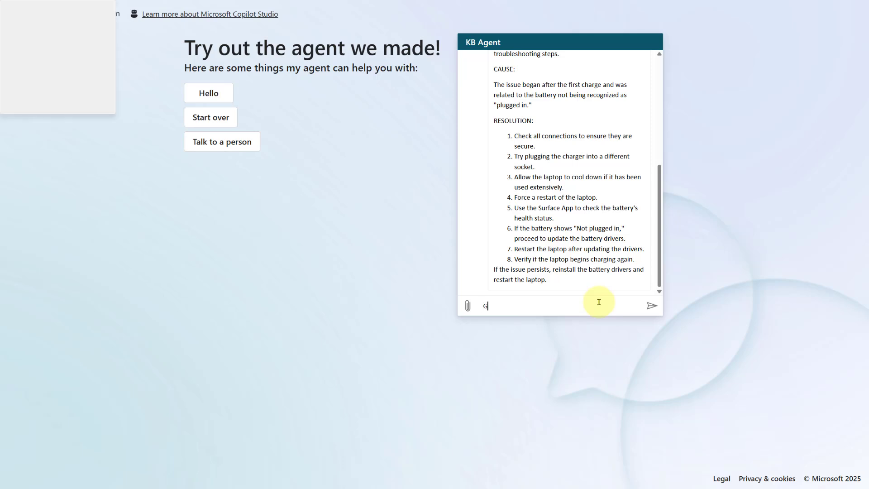
key(Escape)
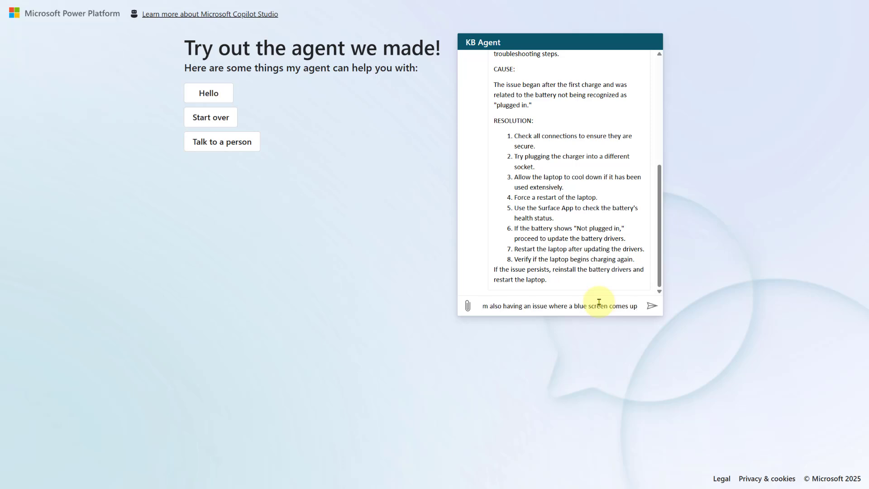
click(651, 307)
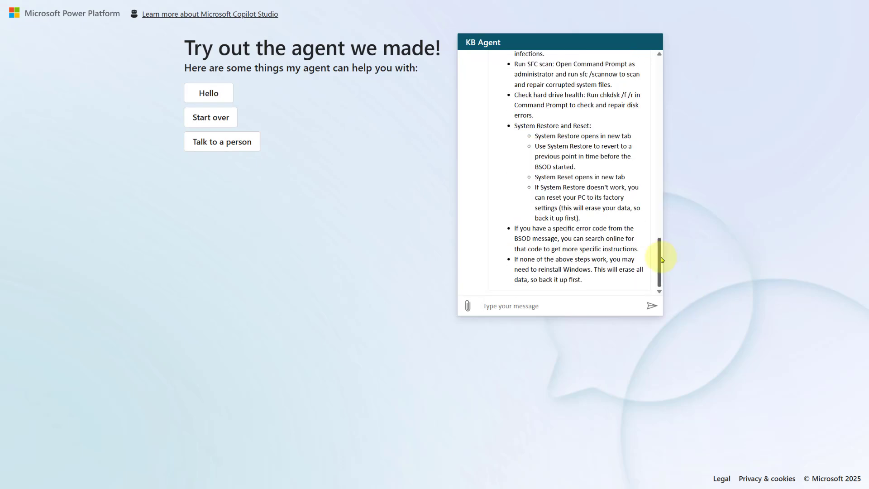
drag(660, 252, 661, 189)
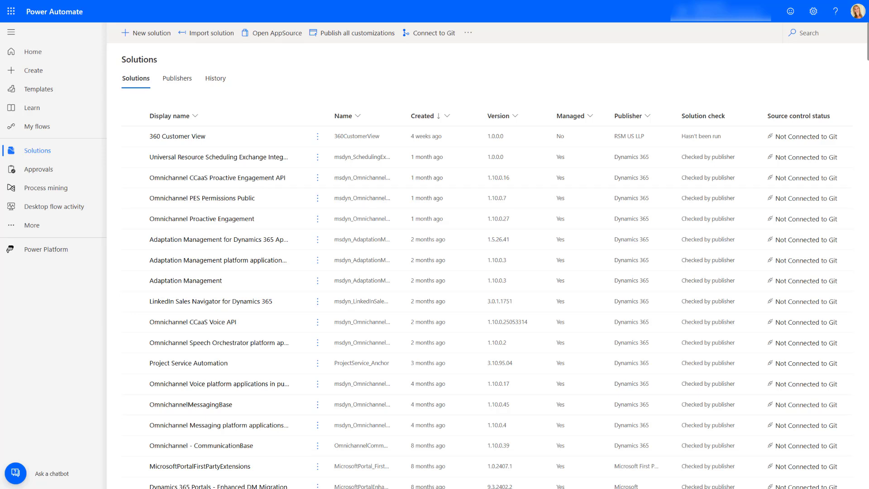
Step: Filter the Power Automate solutions by "def" and open the Default Solution
click(816, 31)
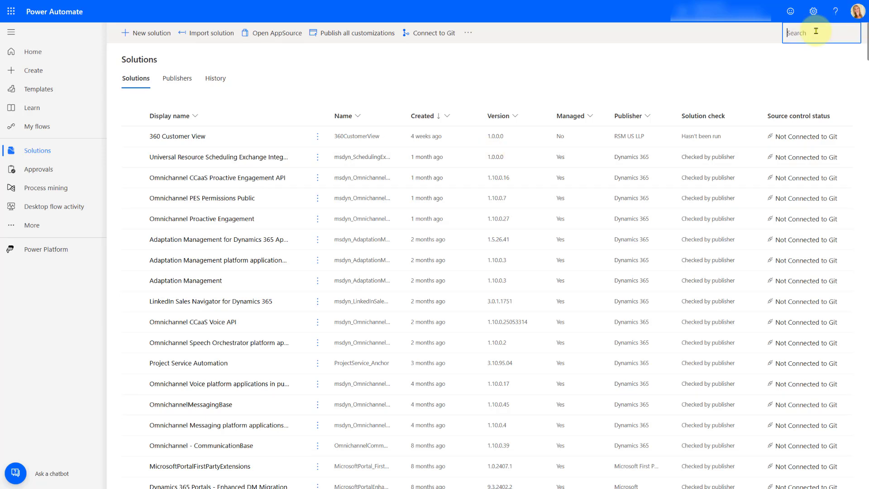
text(def)
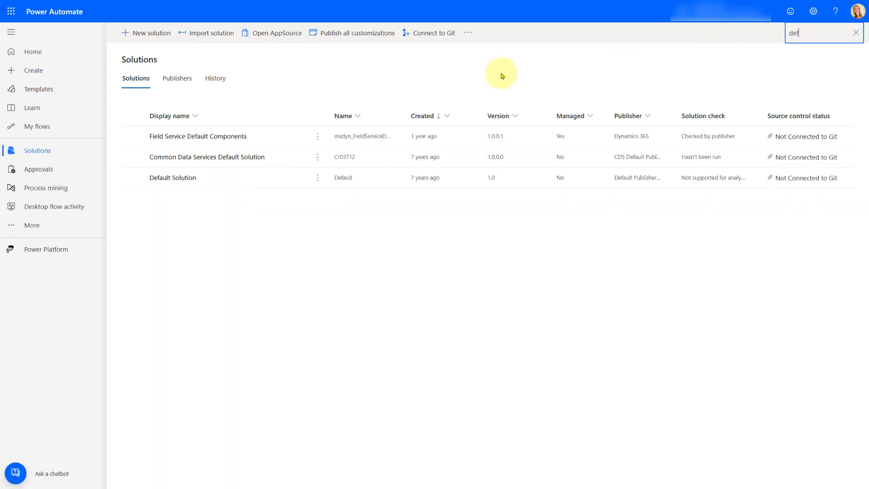
click(171, 178)
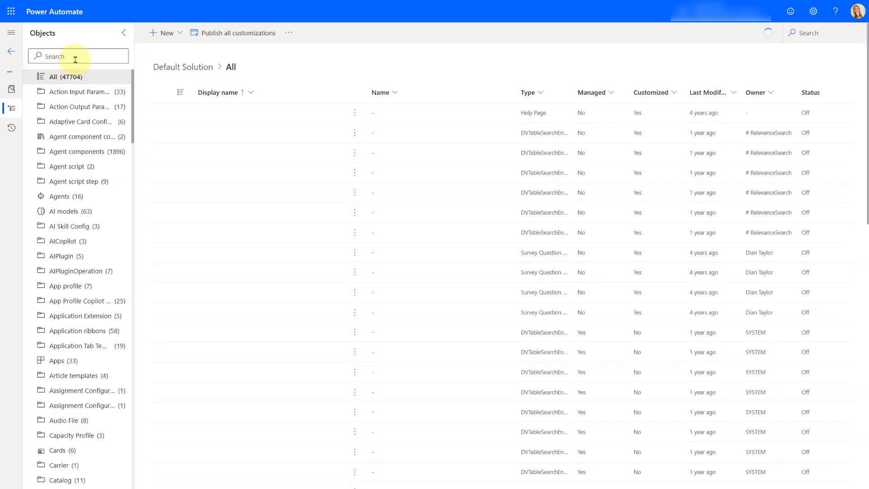
Step: Filter the solution's objects by "cloud" and list its cloud flows
click(75, 60)
text(clou)
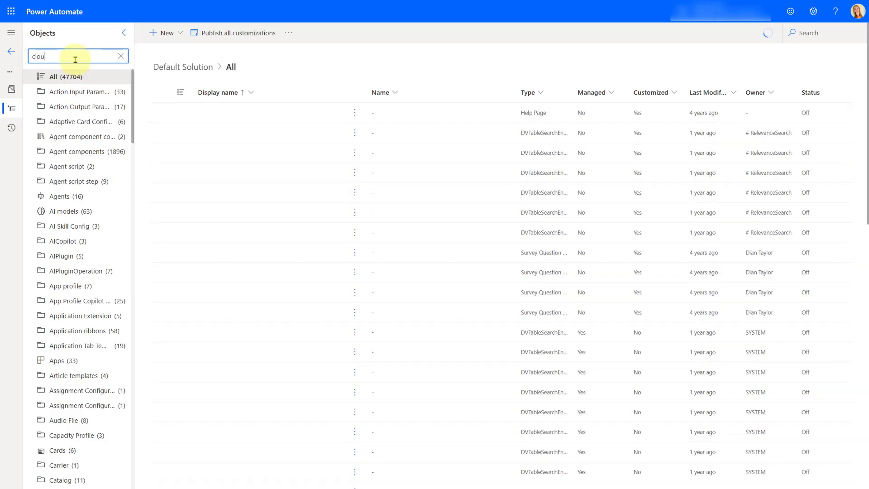
text(d)
click(92, 80)
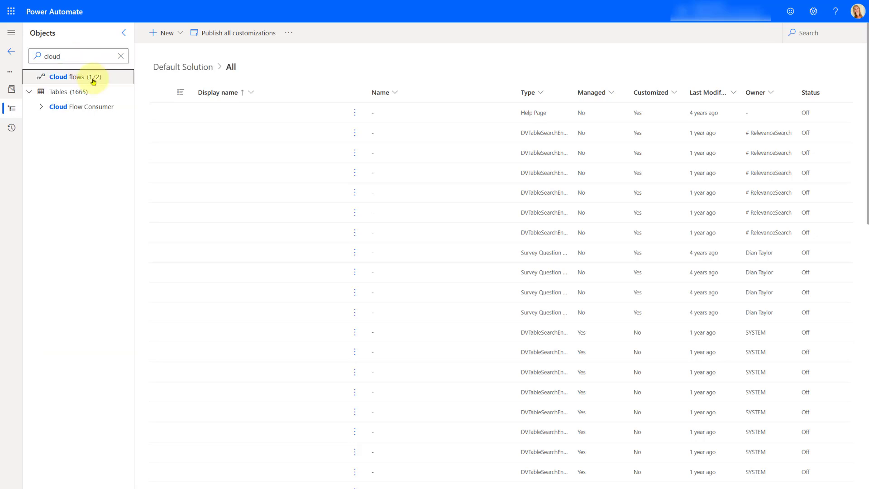
Step: Search the cloud flows for "Search Dynamics 365", open the knowledge article flow for viewing, and return to the flow list
click(821, 34)
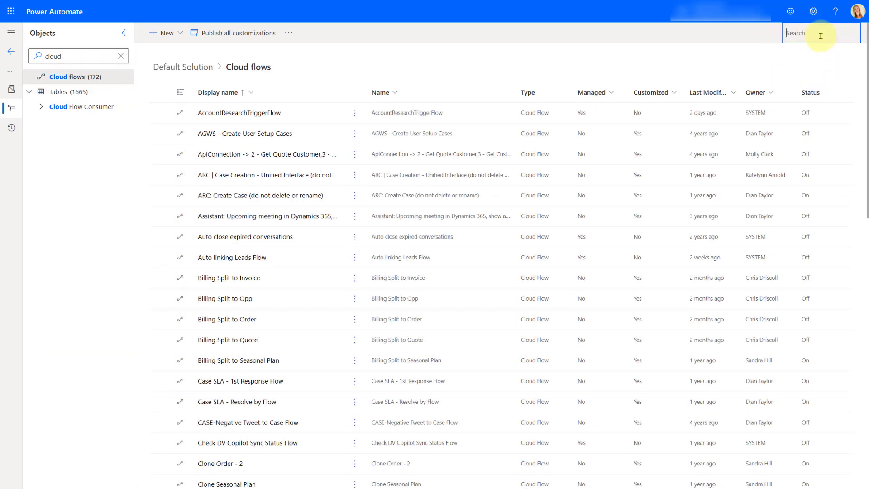
text(Search Dynamics 365)
key(Return)
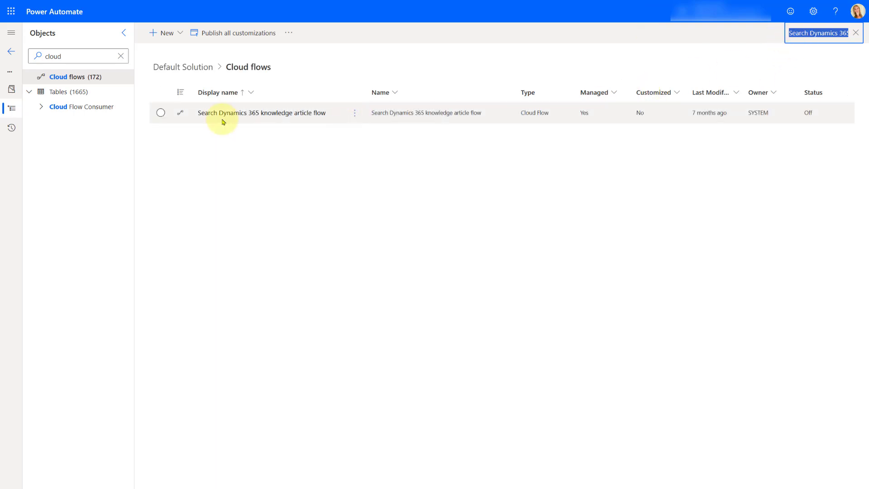
click(274, 117)
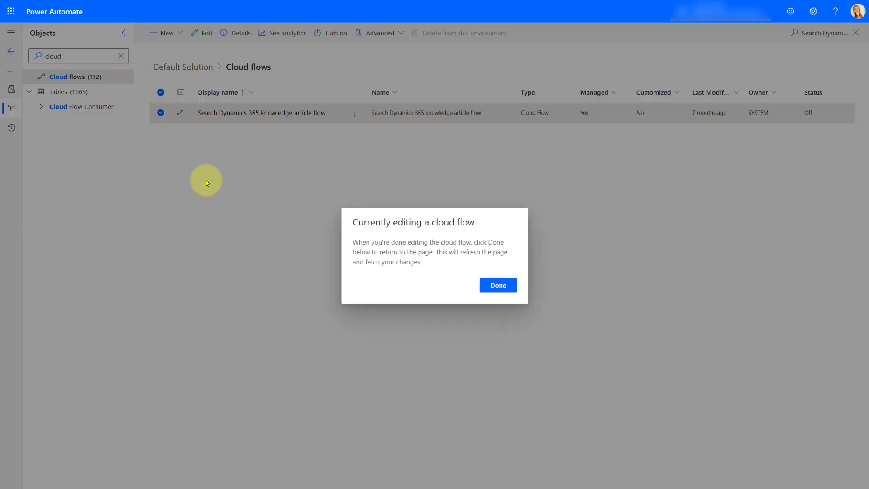
click(499, 286)
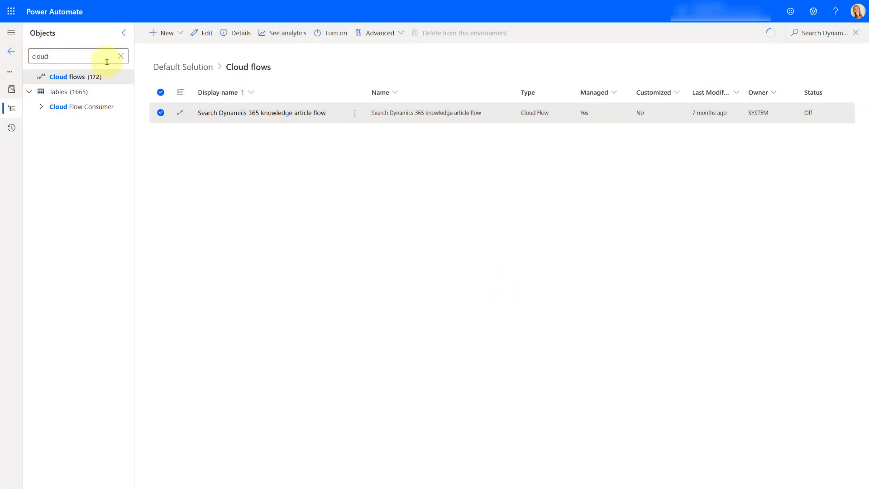
Step: Filter the solution's objects by "connection references" instead and list the connection references
click(121, 57)
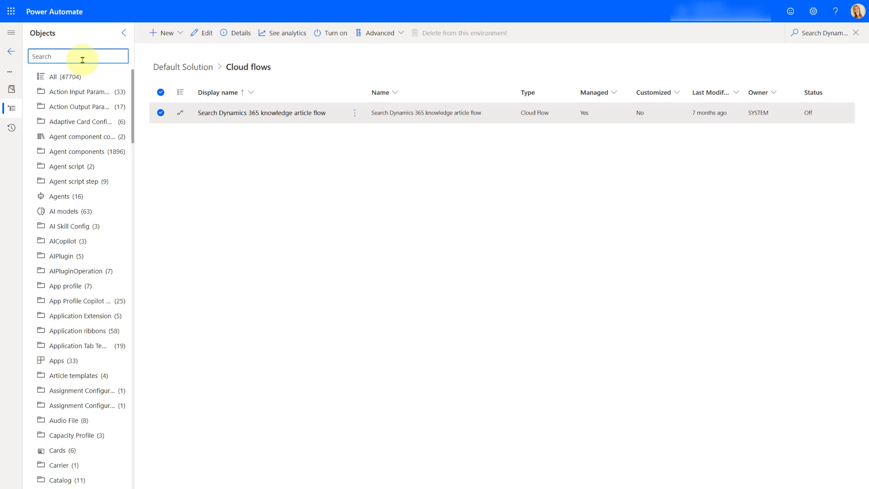
text(connection referenes)
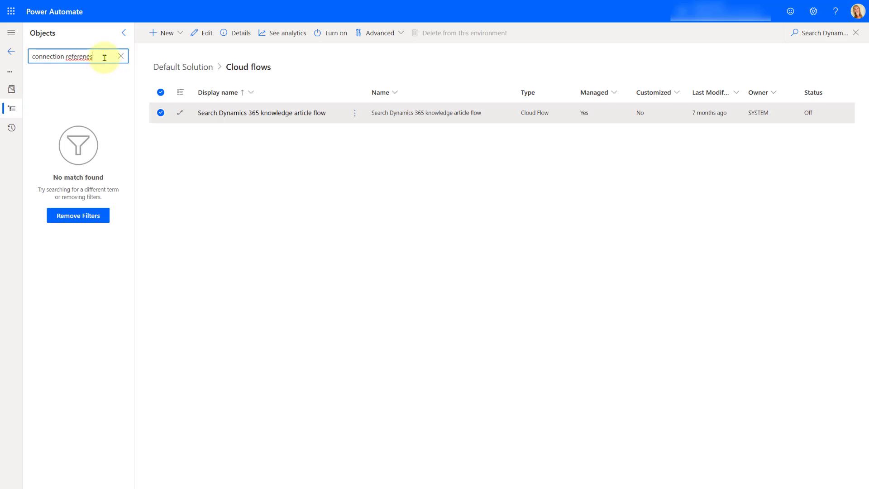
drag(105, 57, 79, 59)
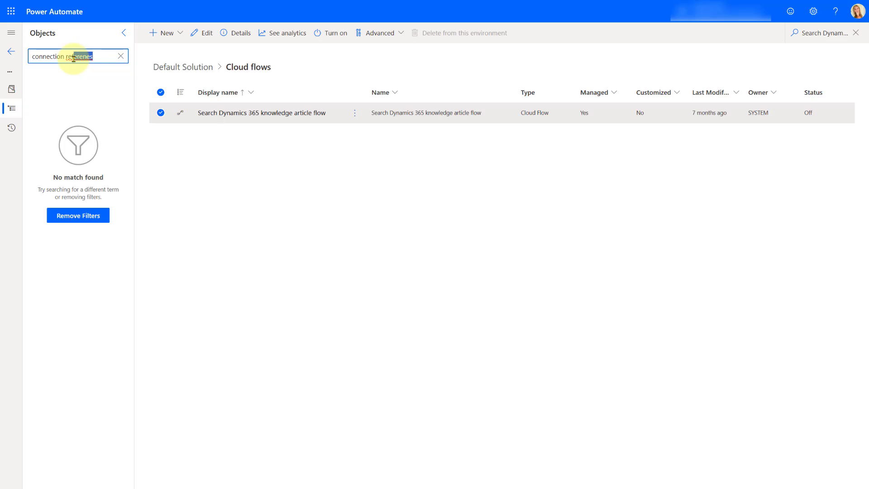
text(er)
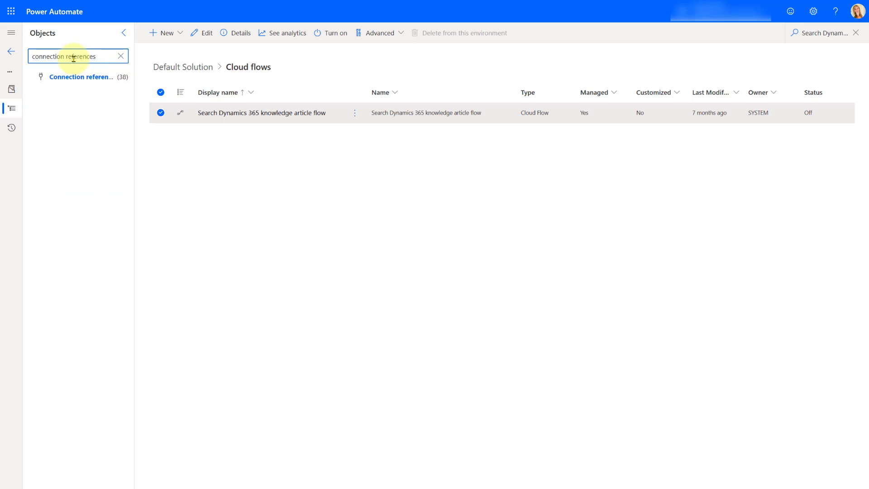
click(69, 78)
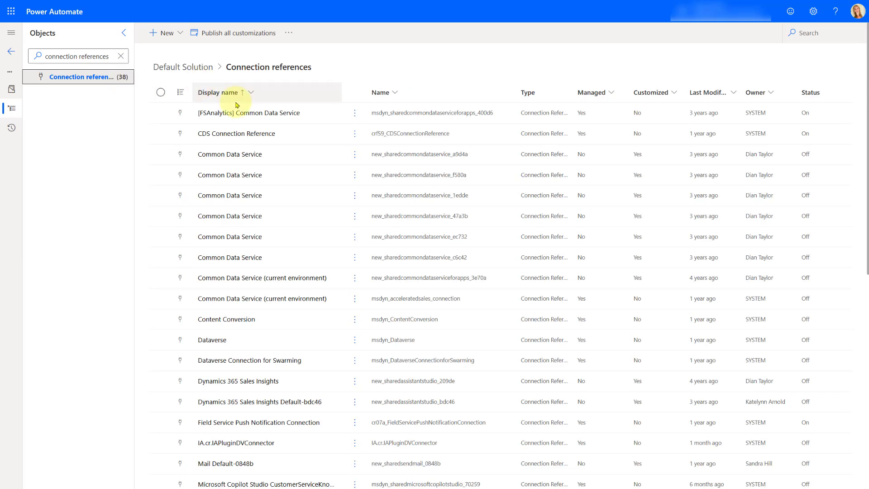
Step: Search the connection references for "msdyn_Dataverse"
click(814, 36)
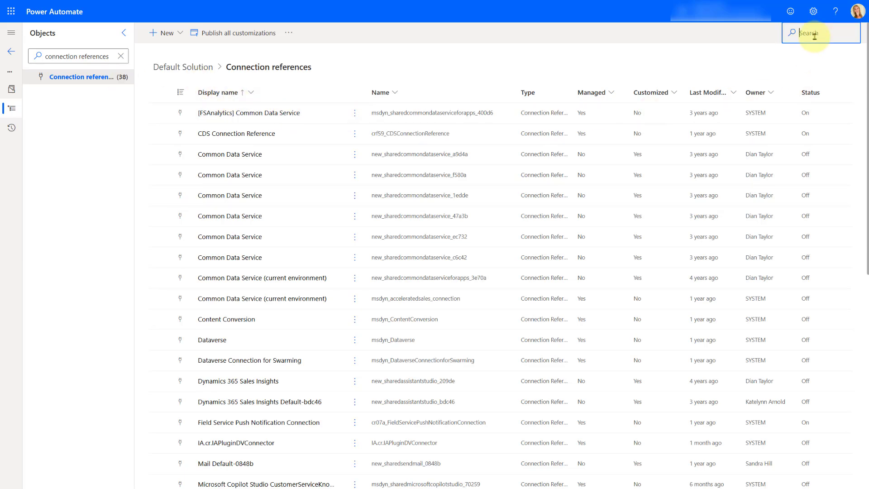
text(msdyn_Dataverse)
key(Return)
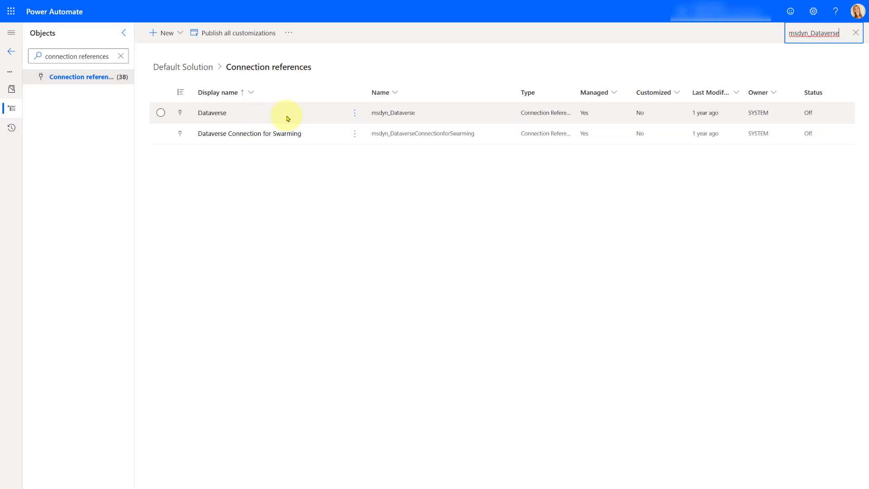
click(354, 117)
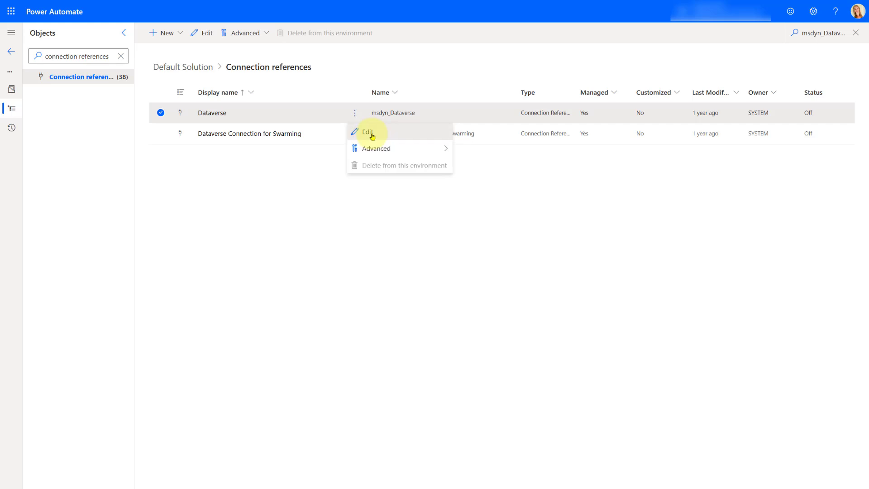
click(368, 132)
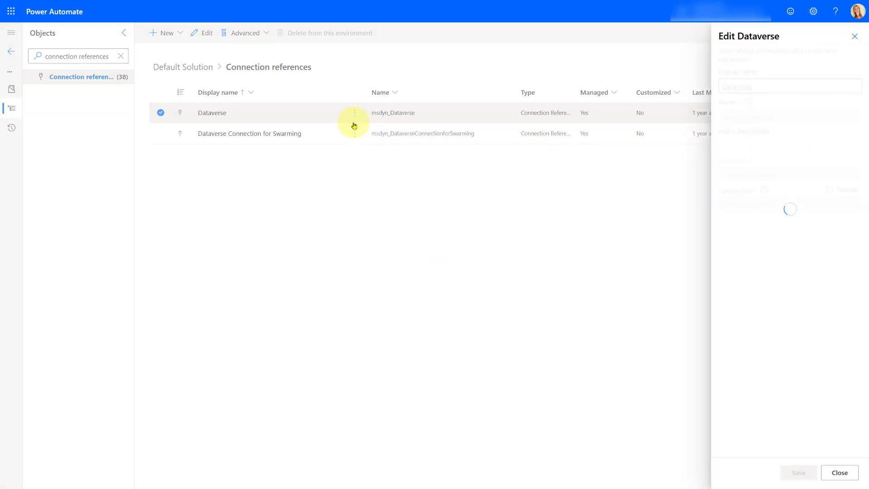
click(850, 478)
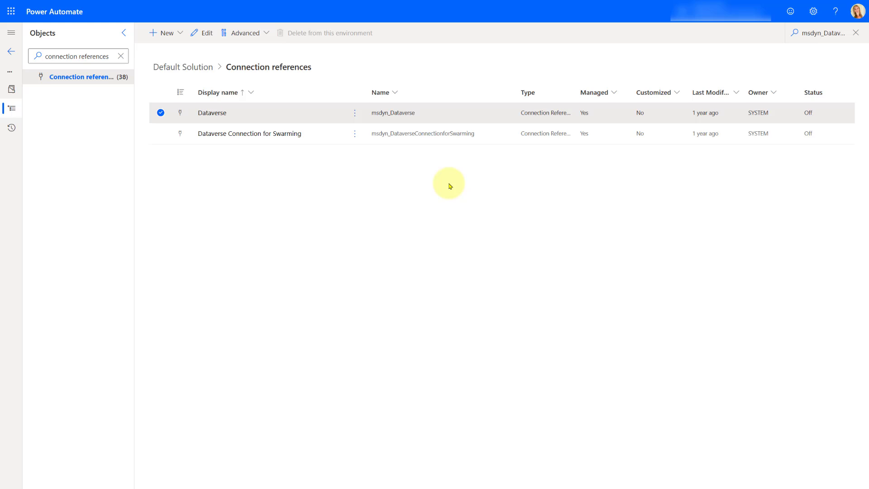
Step: Open the msdyn_Dataverse connection reference for editing and start a new connection for it
click(355, 116)
click(367, 131)
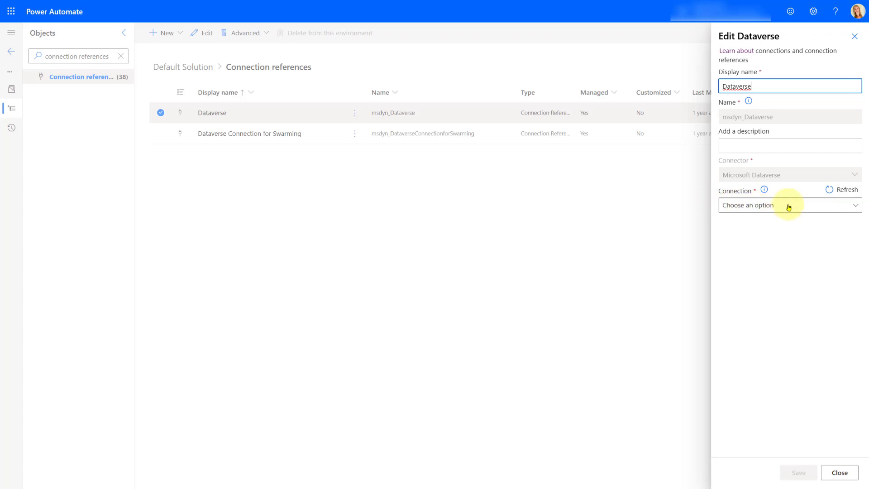
click(788, 206)
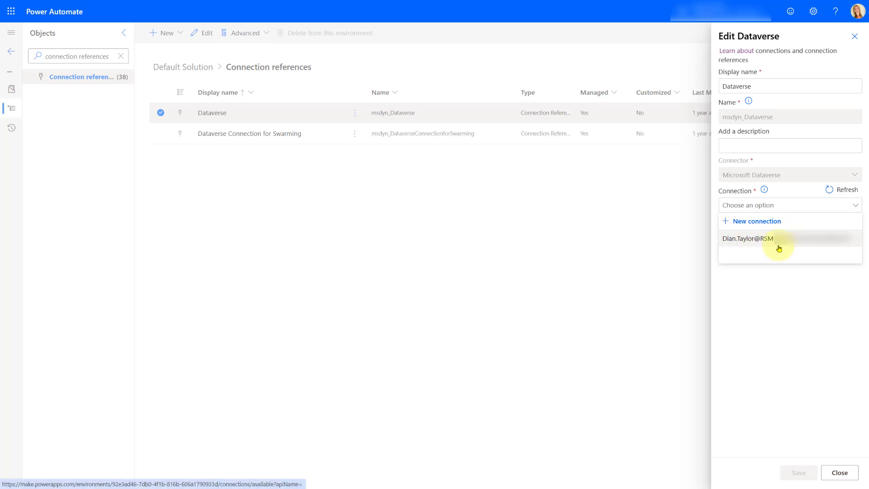
click(755, 223)
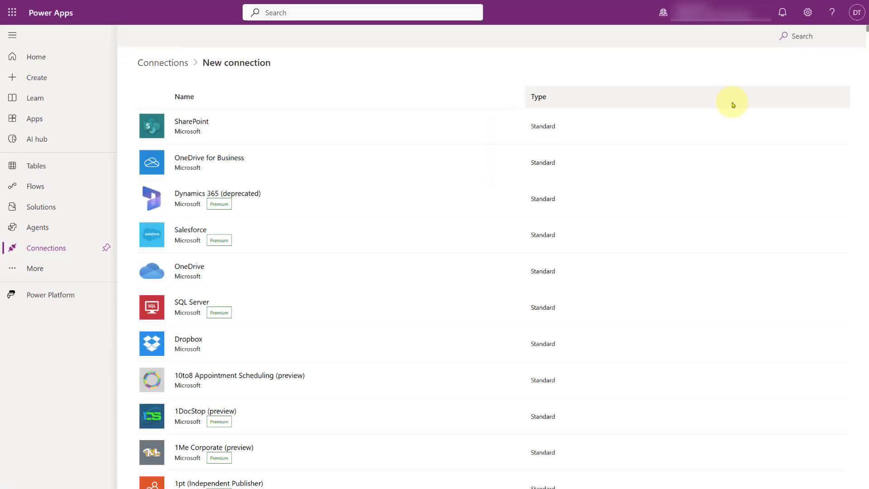
Step: Search the connectors for "datavers", review the authentication types of the green Microsoft Dataverse connector, and close it without creating a connection
click(814, 40)
text(d)
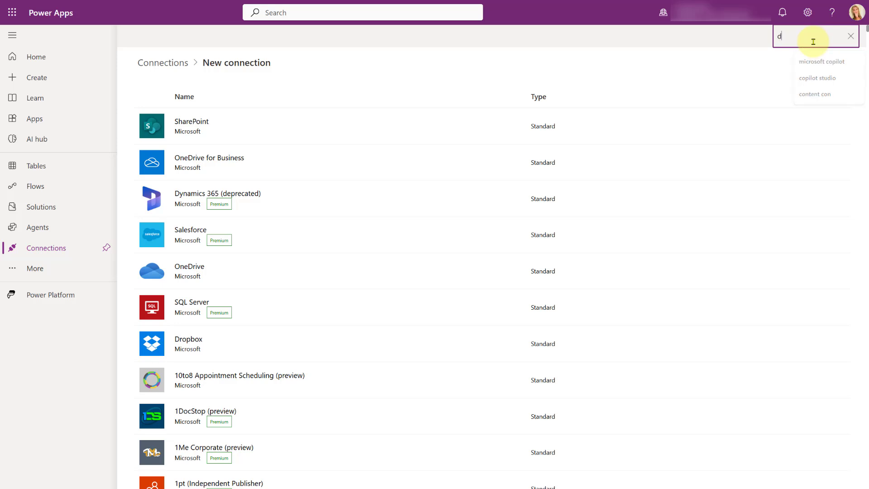
text(atavers)
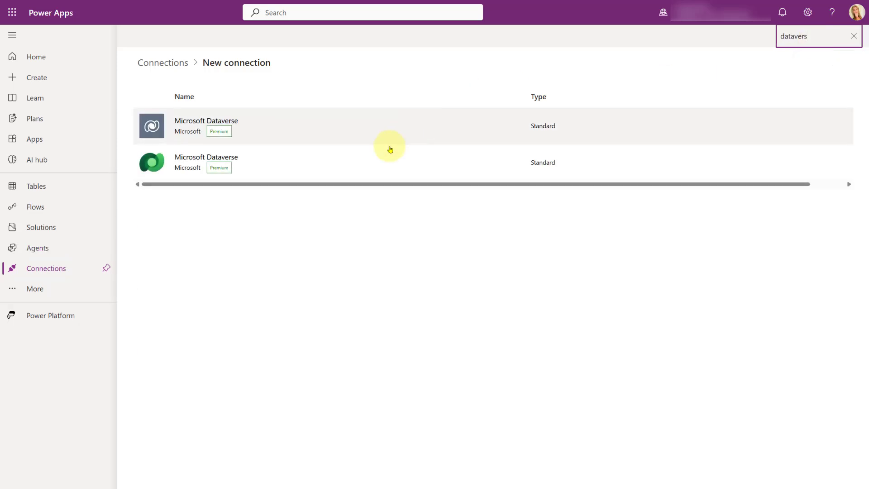
click(283, 163)
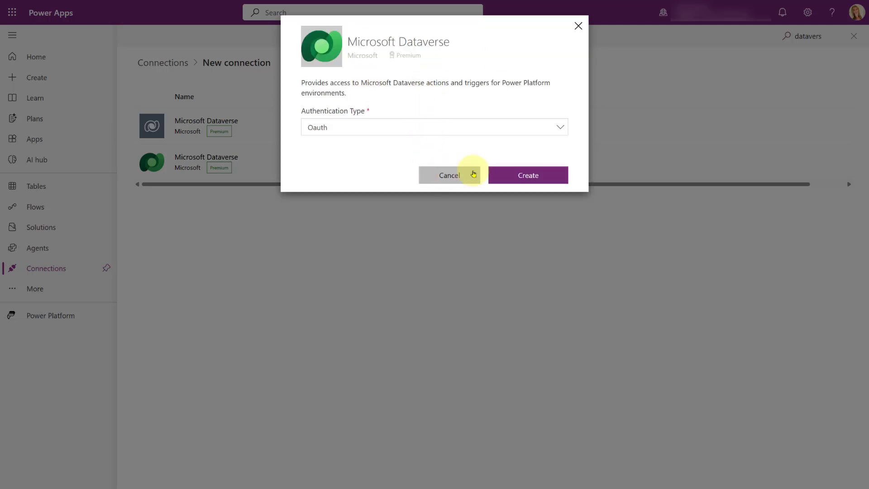
click(459, 126)
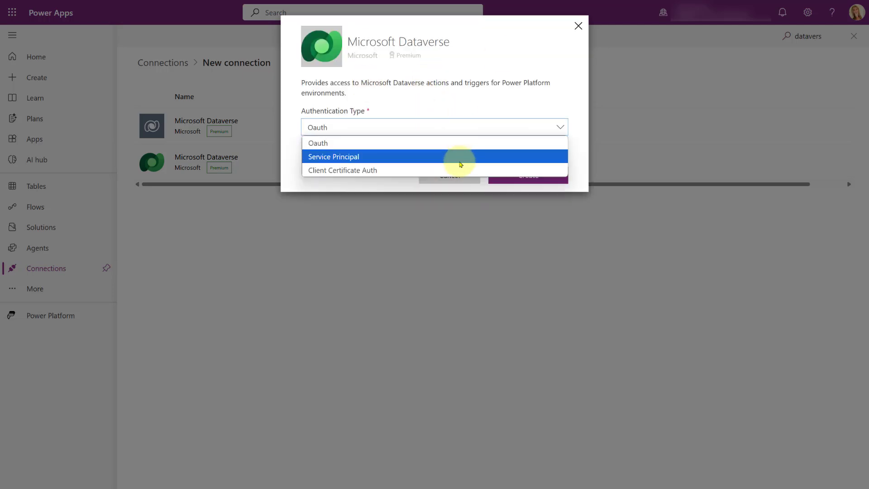
click(460, 119)
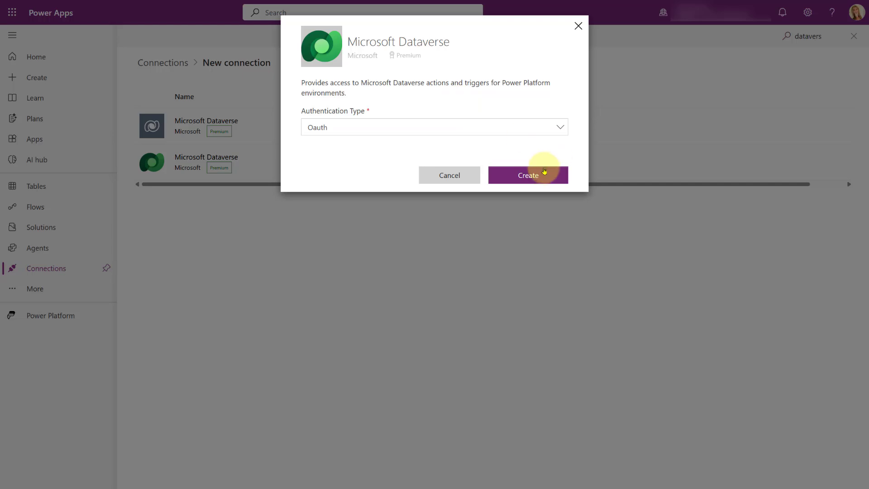
click(577, 26)
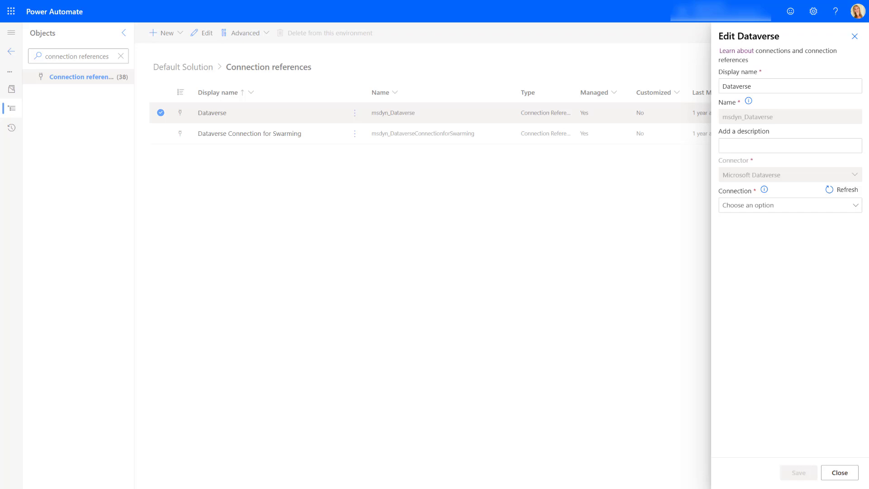
Step: In Power Automate, refresh the Dataverse reference's connections, assign the existing account connection, and save the changes
click(854, 189)
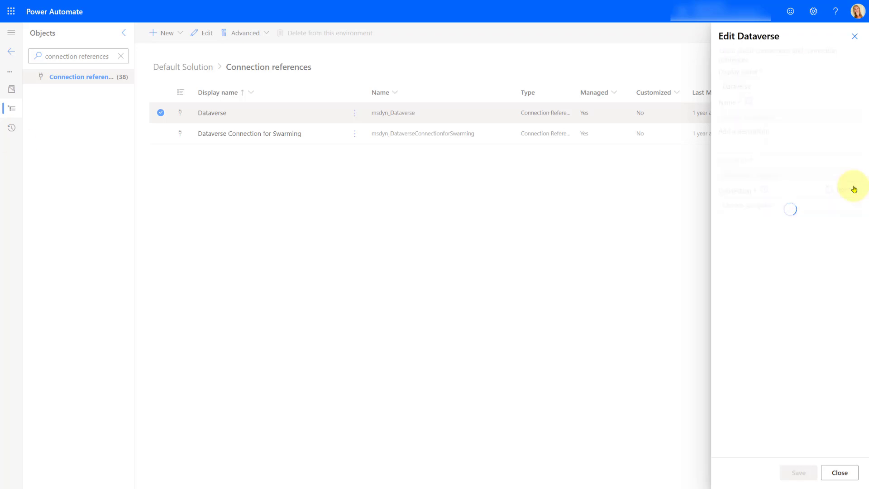
click(839, 209)
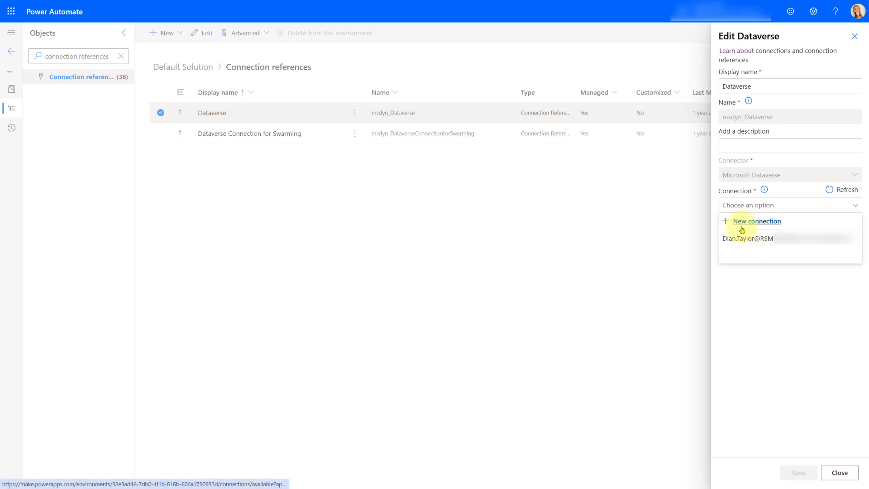
click(783, 237)
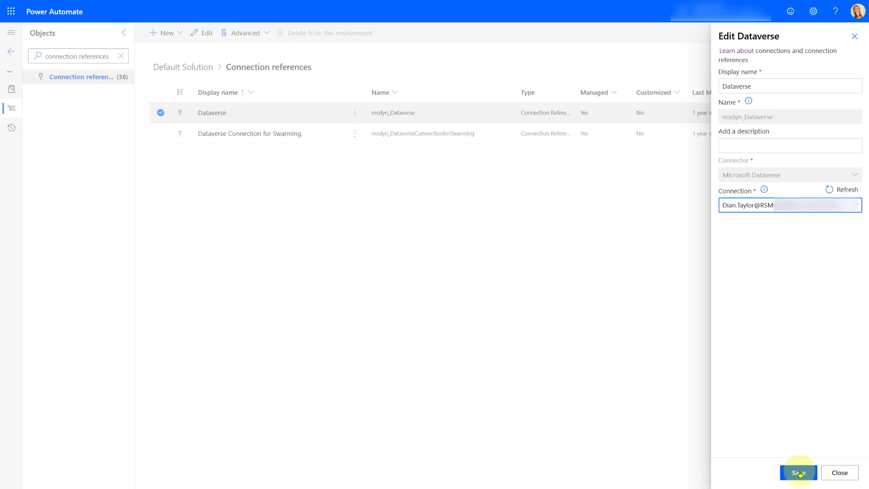
click(800, 472)
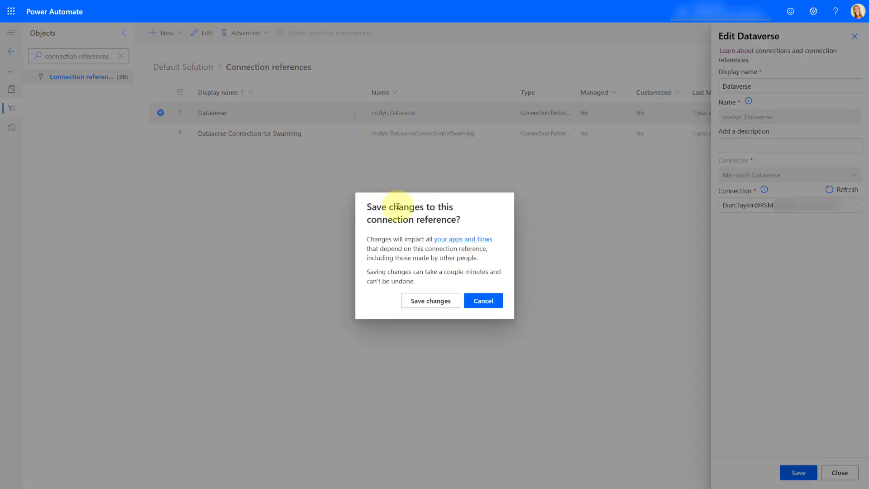
click(432, 300)
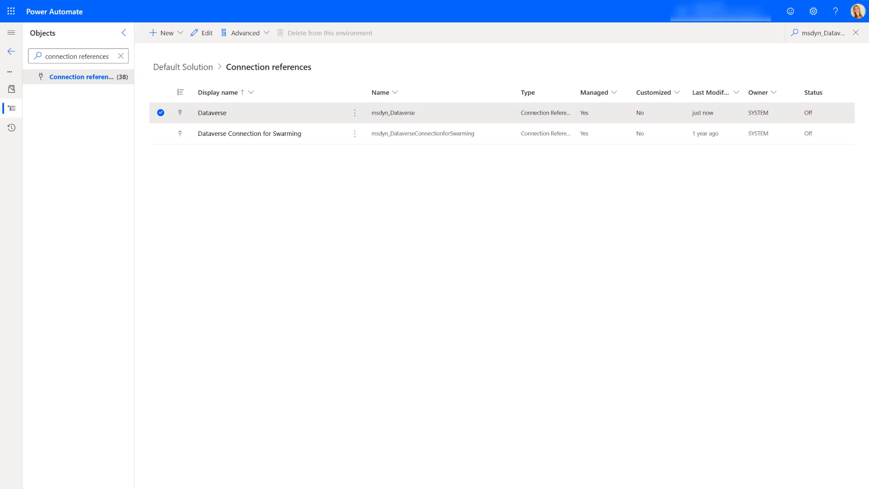
Step: Search the connection references for "msdyn_ContentConversion" instead and open the Content Conversion reference for editing
click(820, 40)
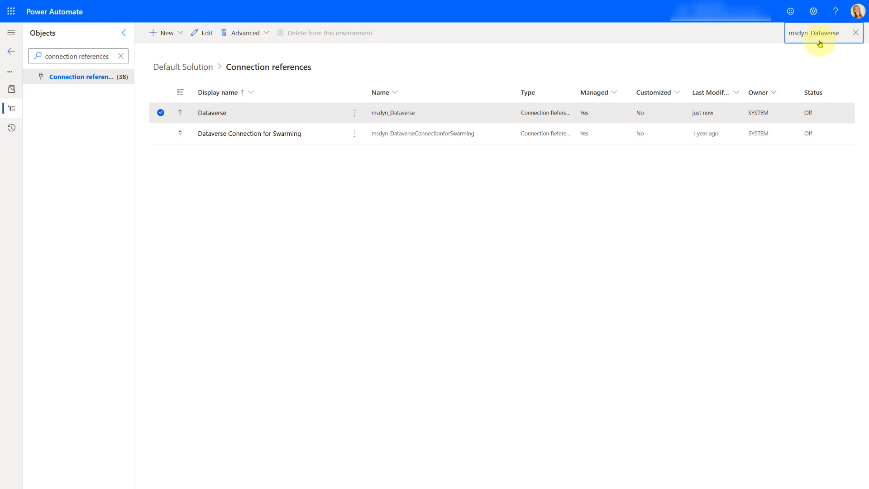
key(ctrl+a)
key(BackSpace)
text(msdyn_ContentConversion)
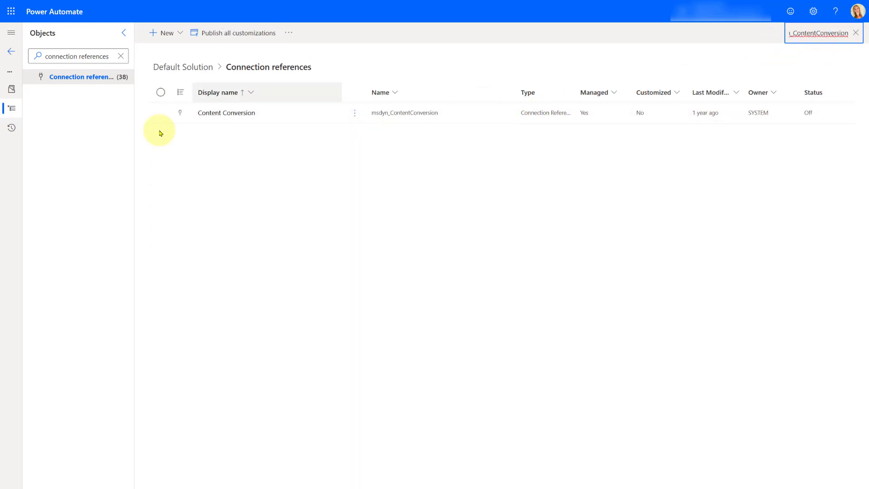
click(356, 116)
click(376, 136)
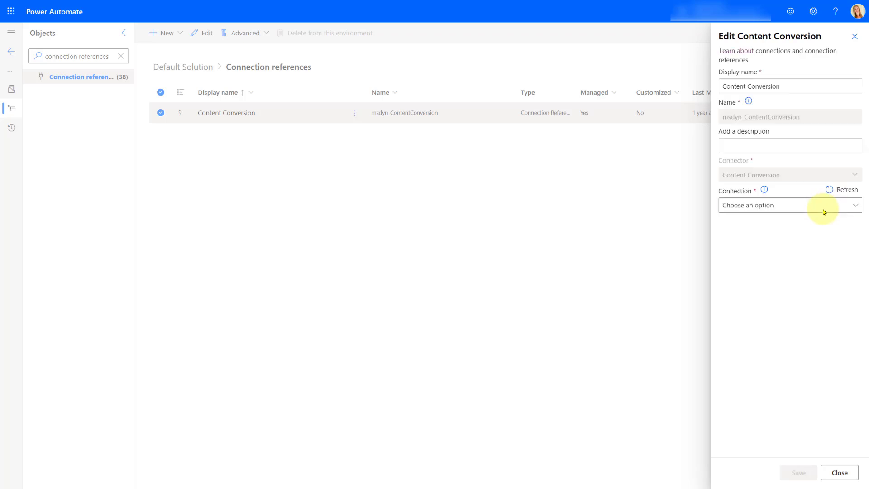
Step: Copy the name "Content Conversion" from the edit pane's heading and start a new connection for this reference
click(822, 207)
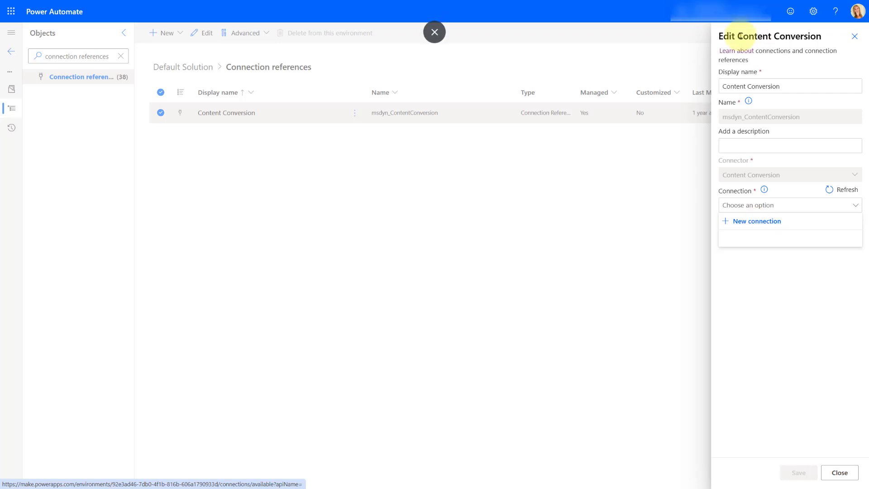
drag(743, 37, 819, 36)
key(ctrl+c)
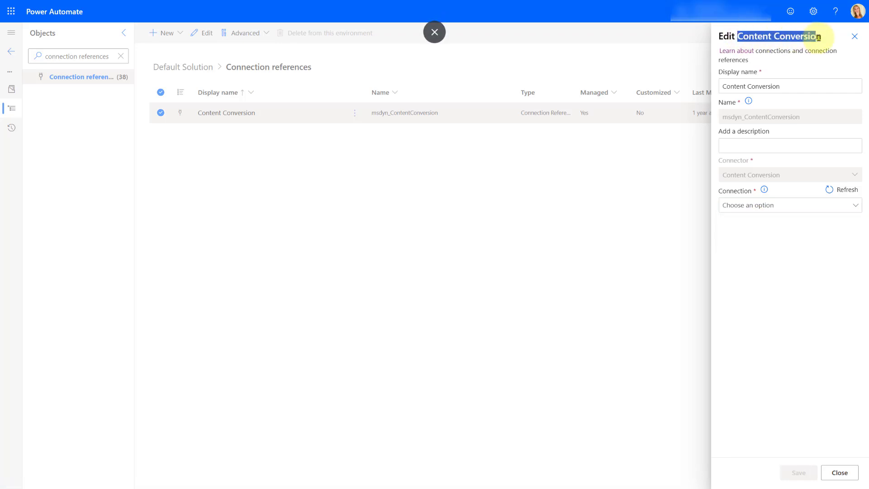
click(766, 205)
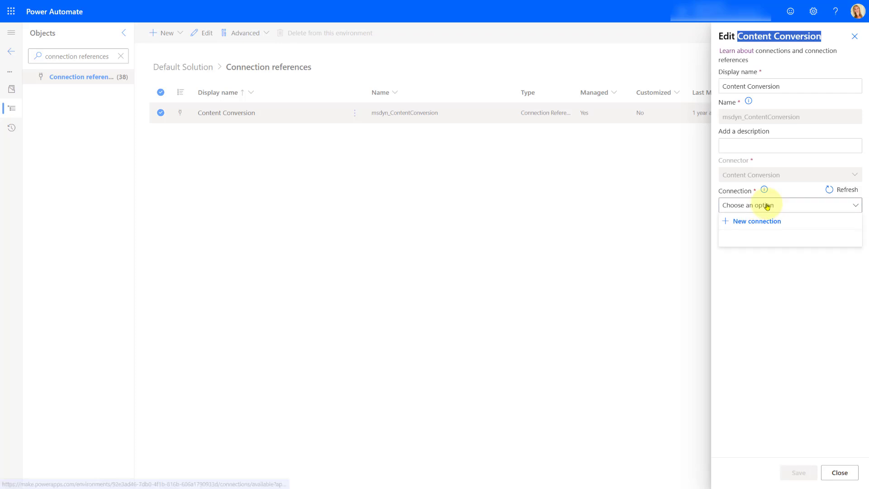
click(761, 221)
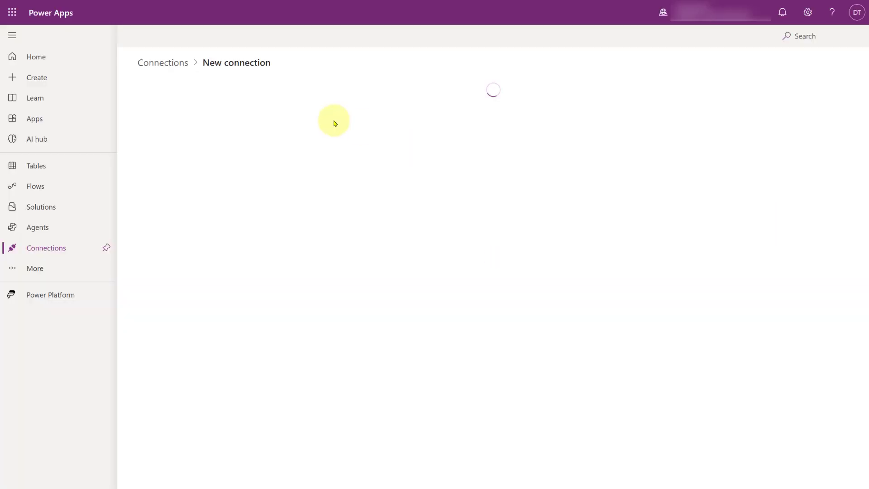
Step: Find the Content Conversion (preview) connector using the copied name and create a connection for it
click(813, 34)
key(ctrl+v)
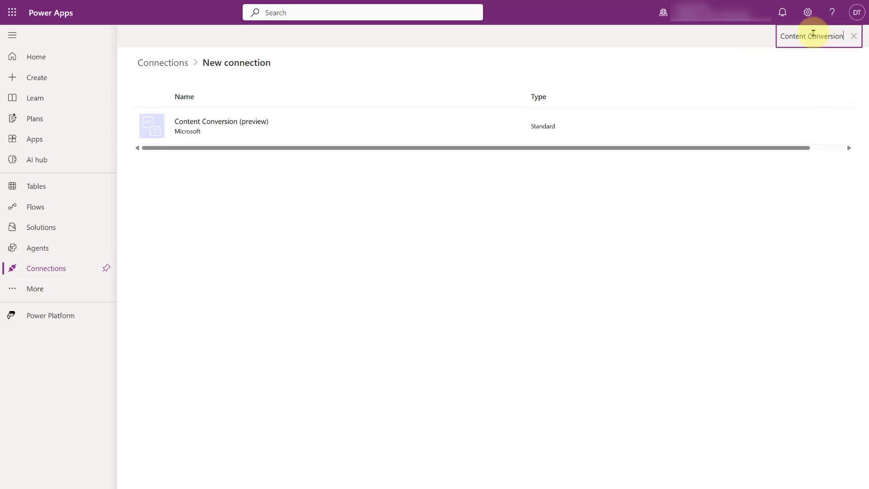
click(219, 128)
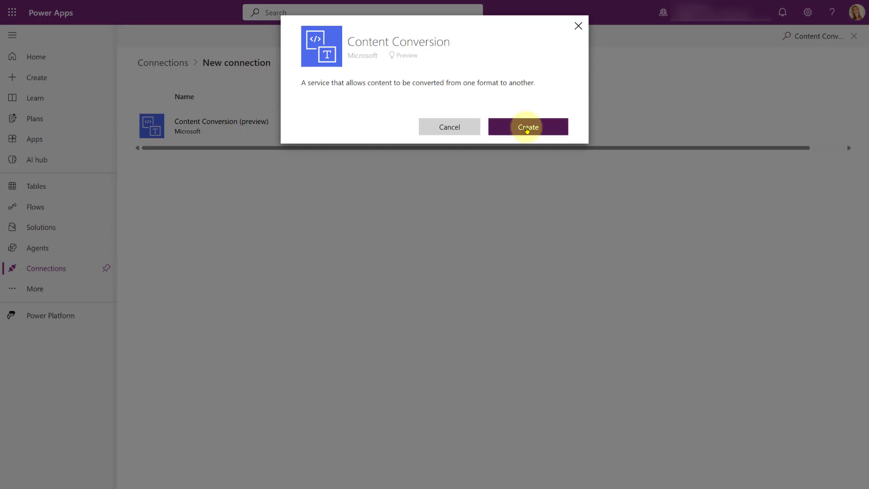
click(528, 127)
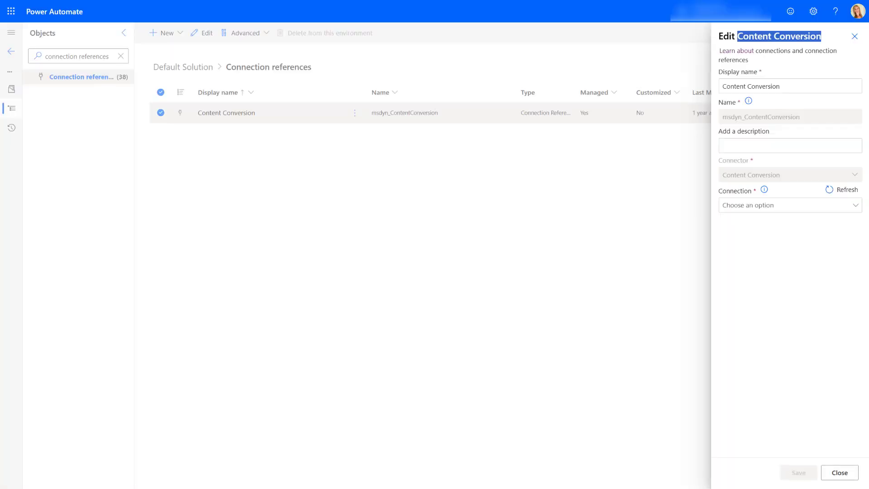
Step: Back in Power Automate, refresh the Content Conversion reference's connections, assign the Content Conversion connection, and save the changes
click(847, 191)
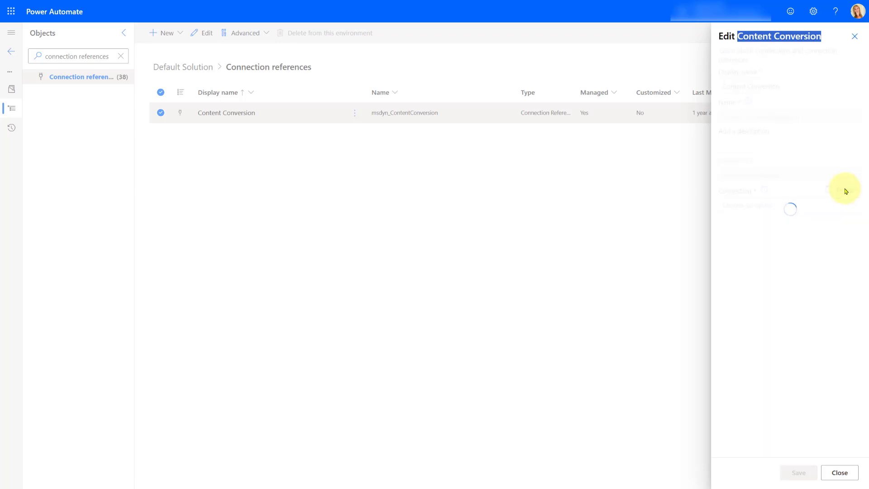
click(836, 204)
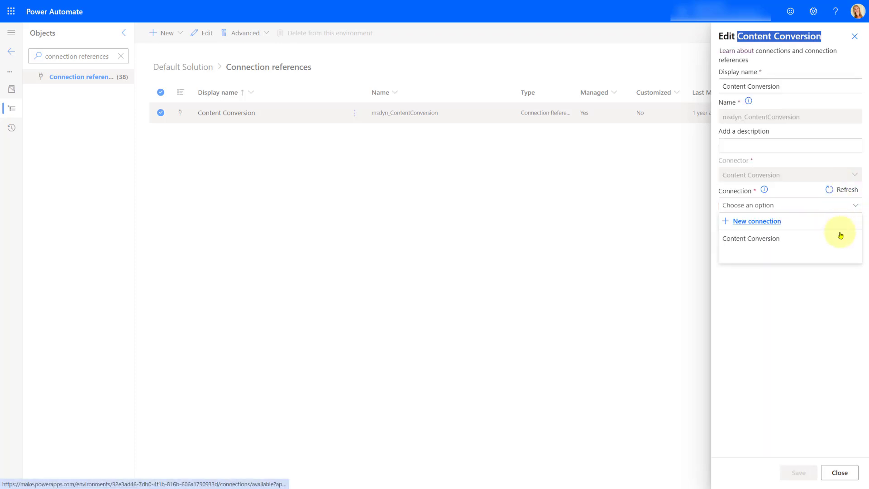
click(750, 240)
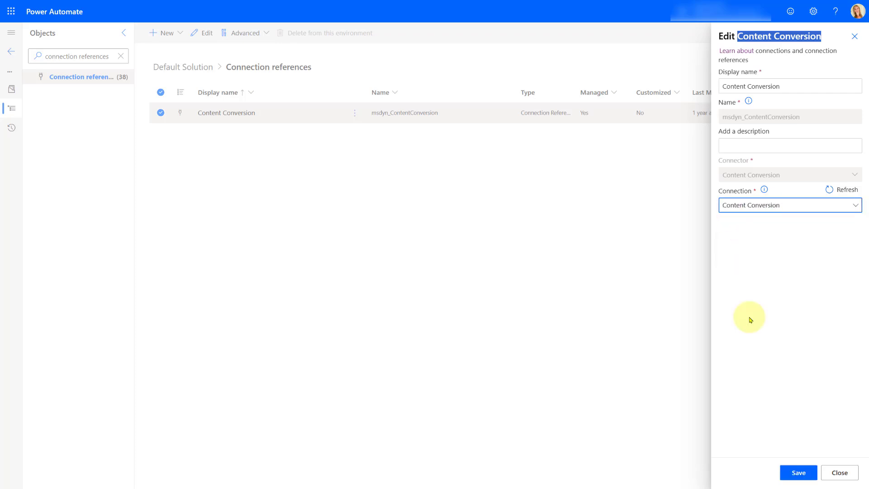
click(802, 472)
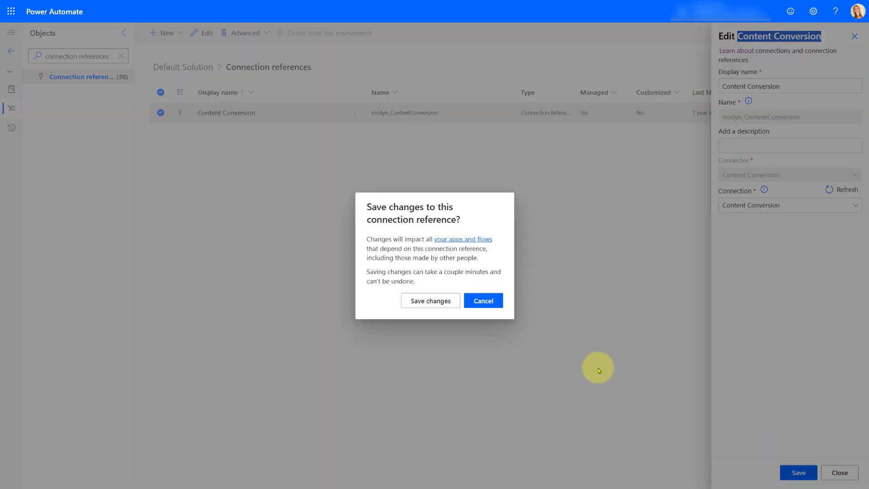
click(433, 301)
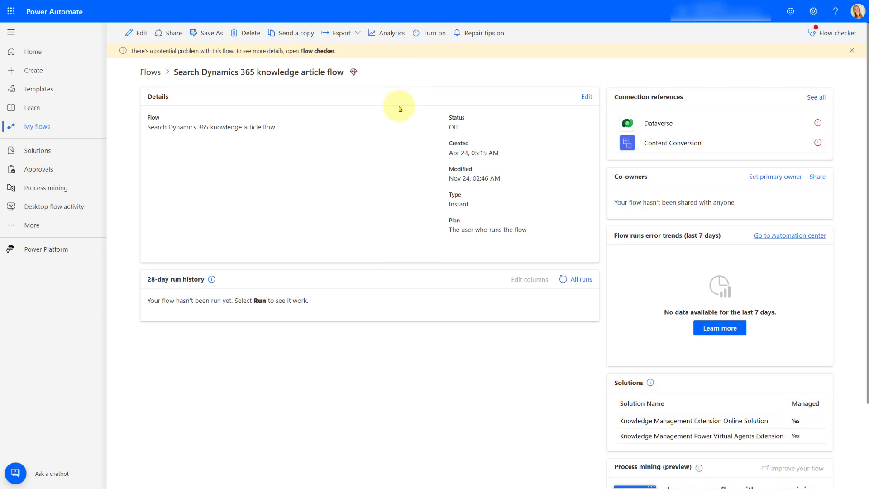
Step: Reload the Search Dynamics 365 knowledge article flow's details page and turn the flow on
key(F5)
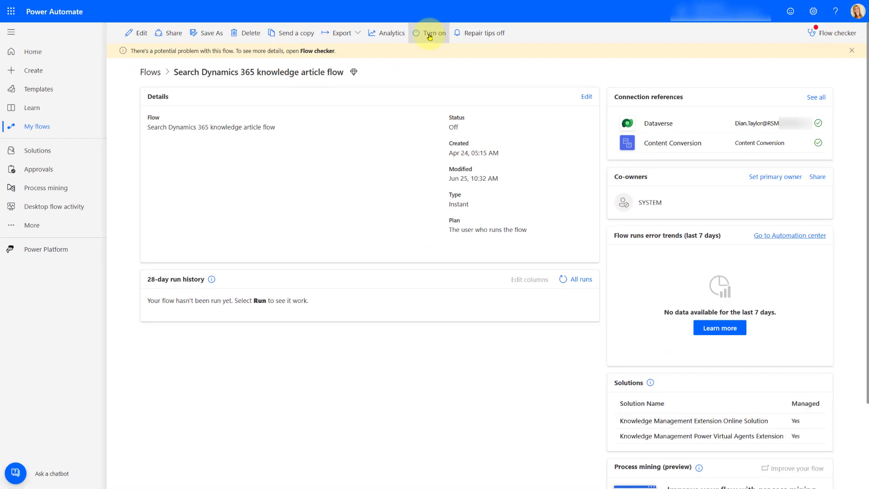
click(429, 36)
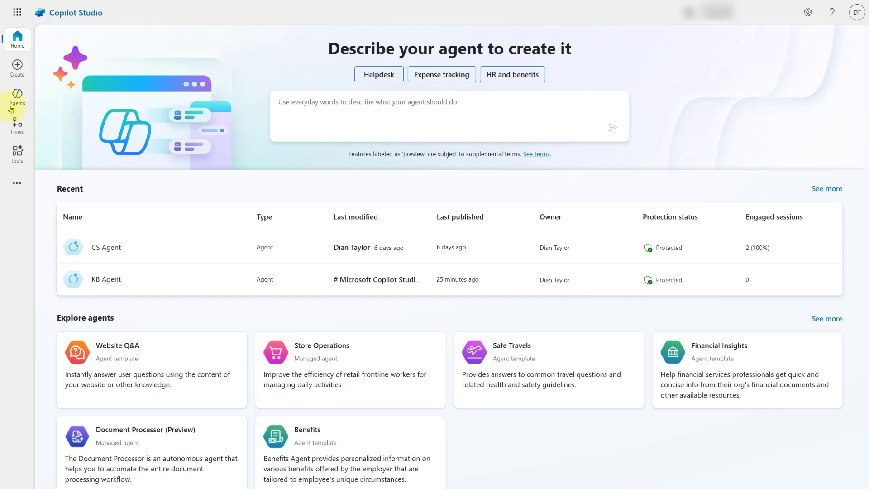
Step: Switch to Copilot Studio and start creating a new agent
click(19, 67)
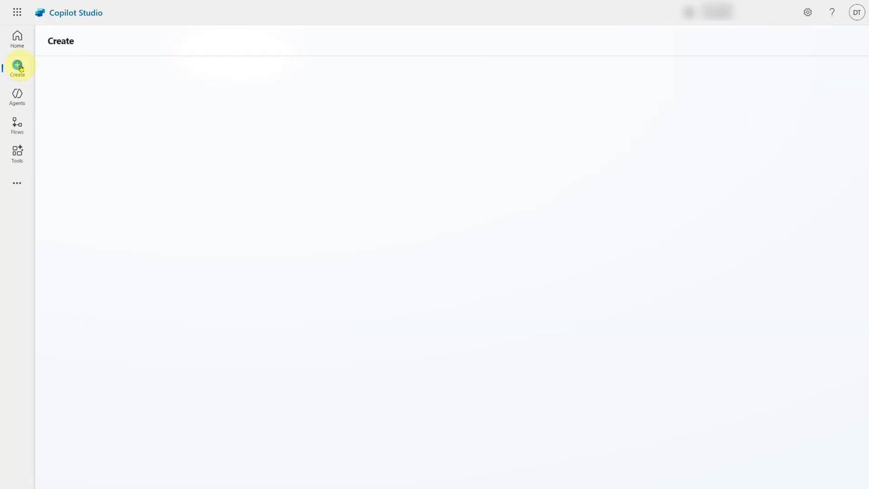
click(85, 78)
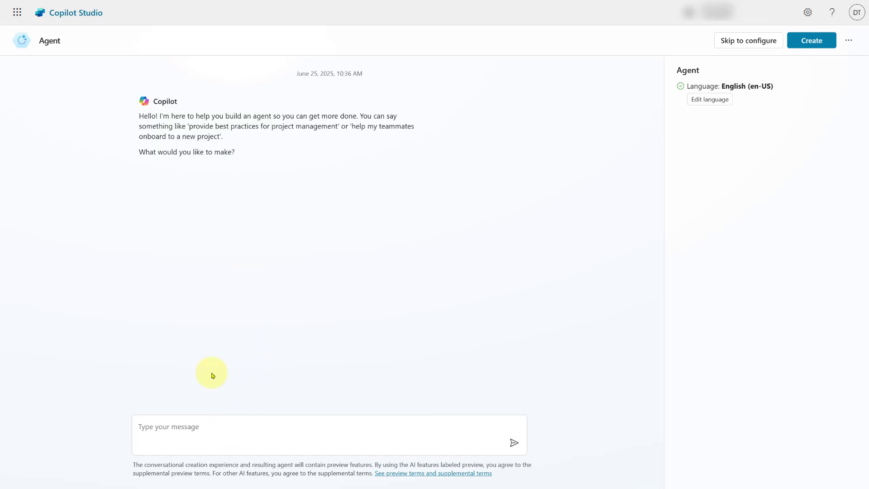
click(159, 428)
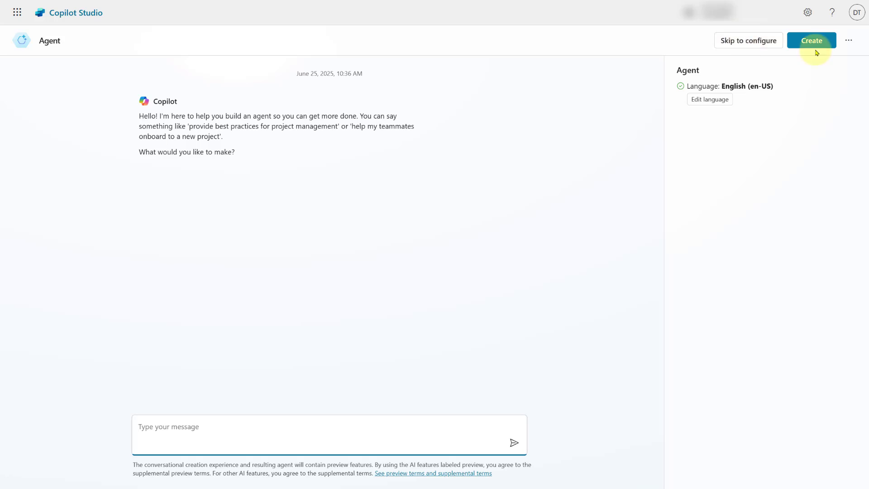
Step: Open the new agent's advanced settings and review the solutions available for it, keeping Common Data Services Default Solution
click(849, 41)
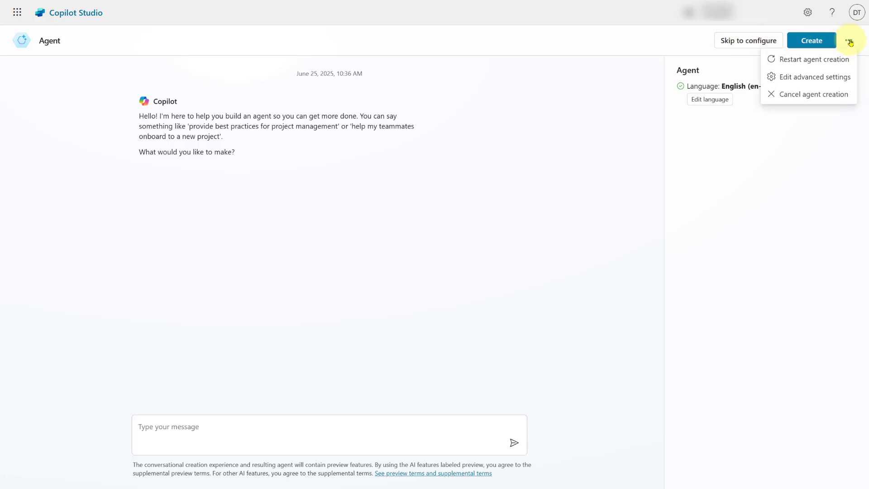
click(817, 78)
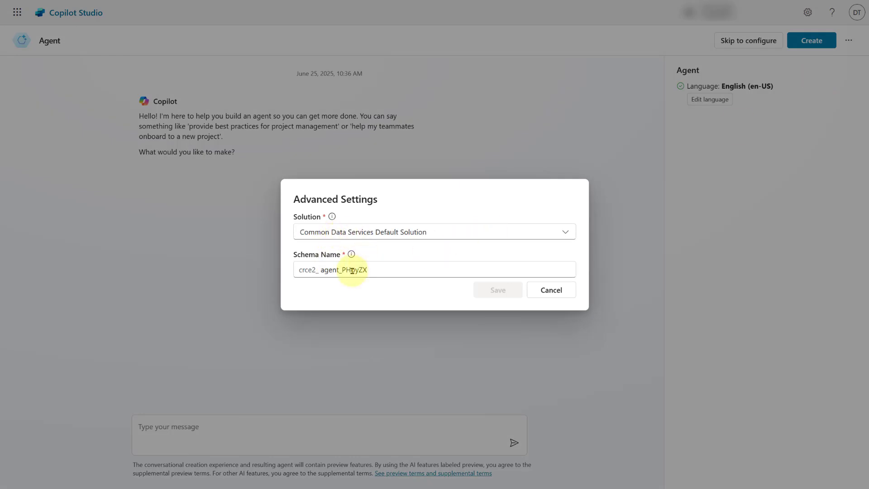
click(375, 234)
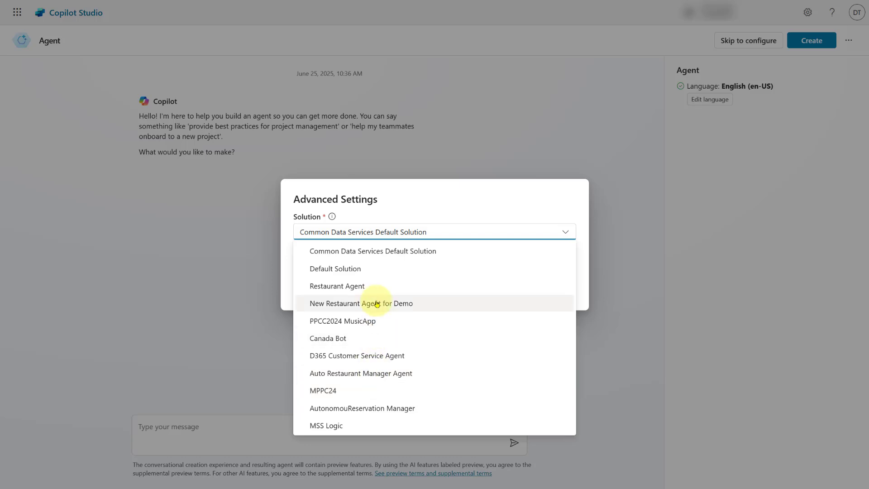
click(405, 206)
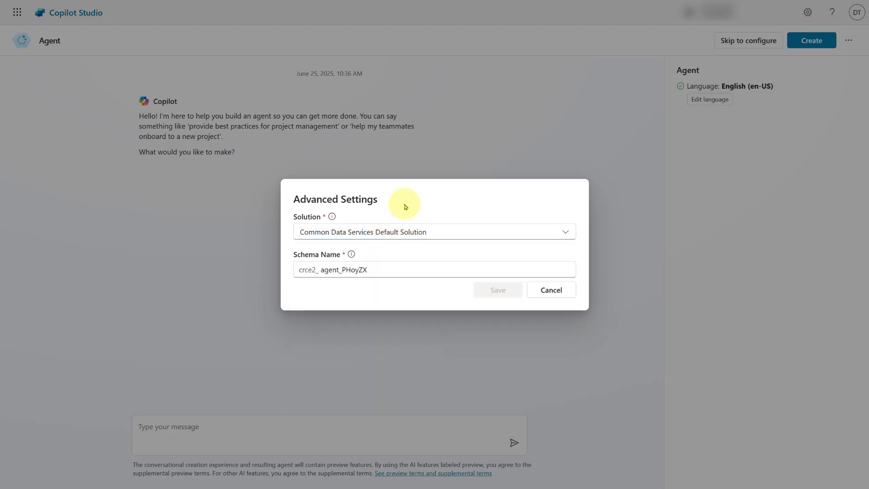
Step: Cancel the advanced settings, skip to manual configuration, name the agent Knowledge Agent, and create it
click(550, 290)
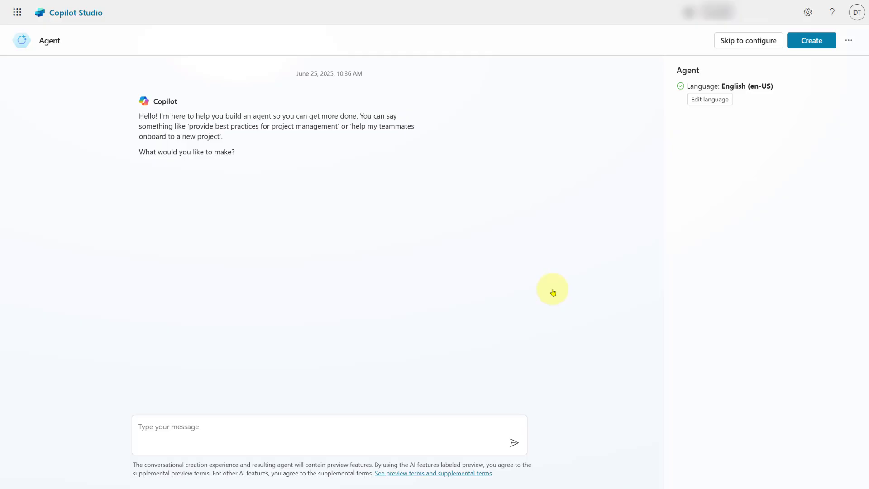
click(745, 42)
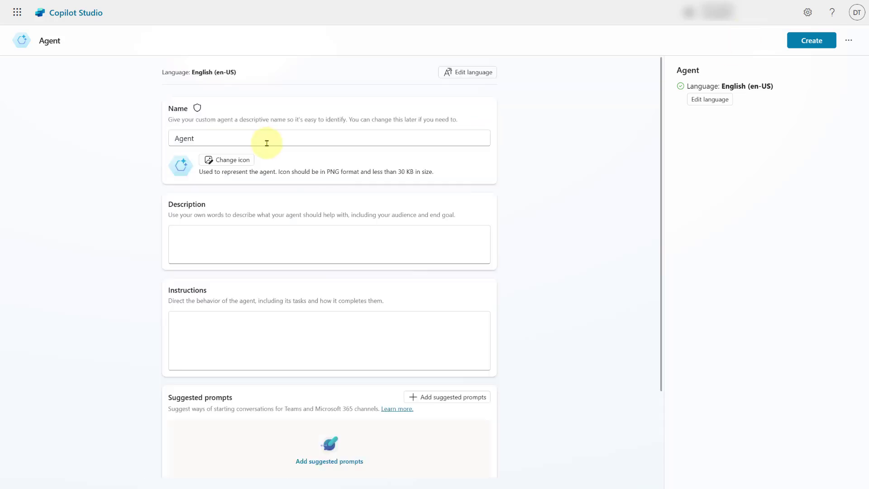
click(173, 138)
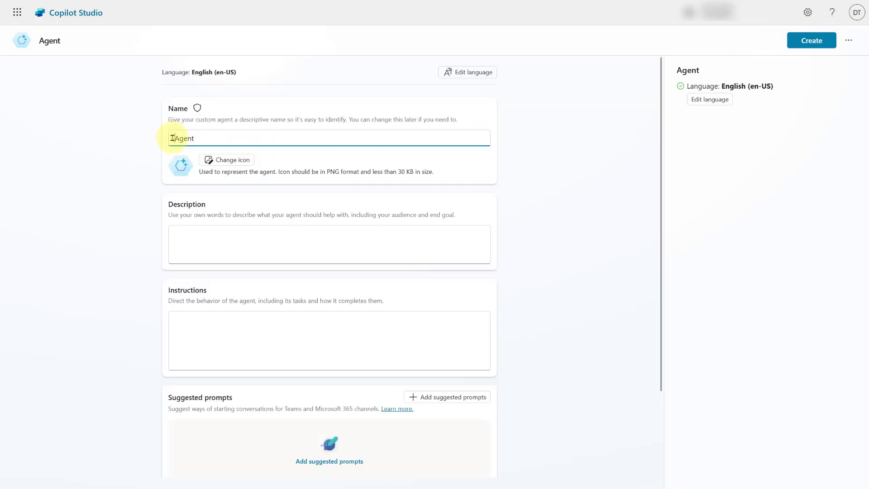
text(Knowledge)
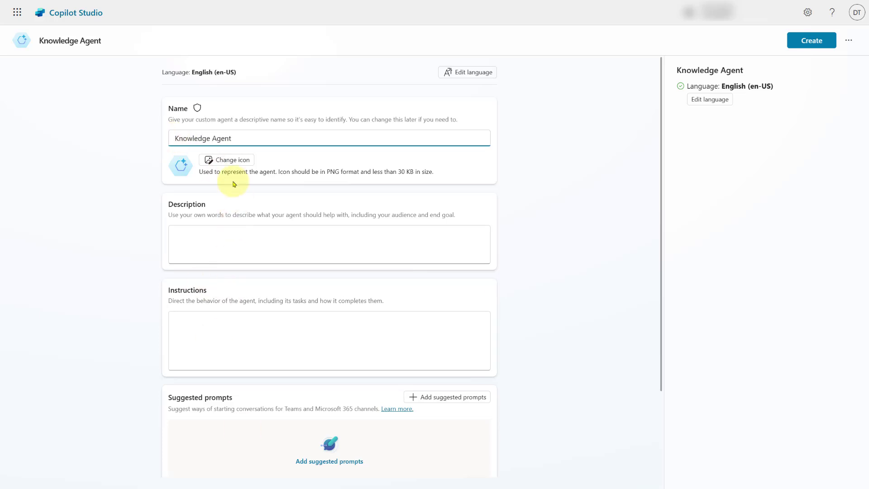
click(816, 41)
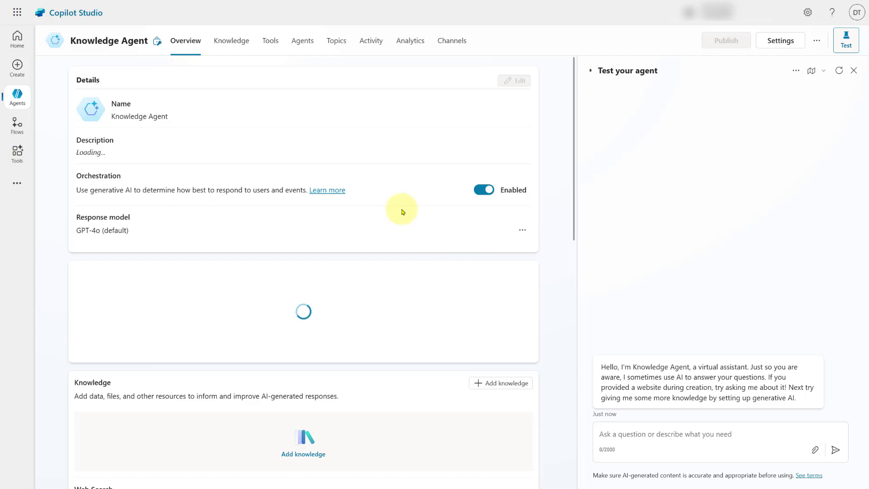
Step: In the agent's security settings, set authentication to No authentication and save the configuration
click(786, 43)
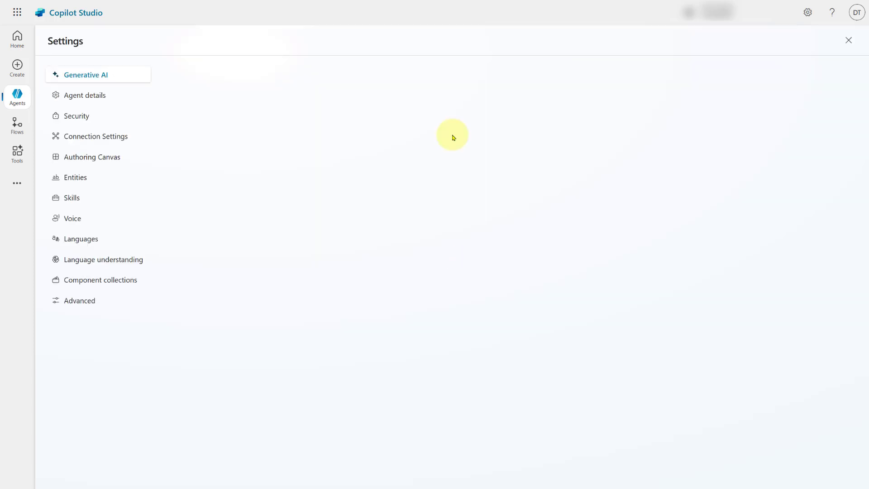
click(89, 117)
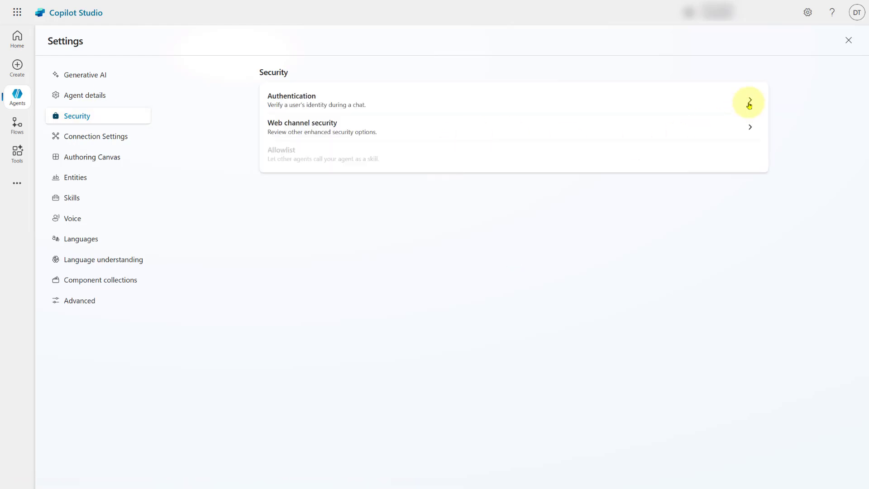
click(749, 103)
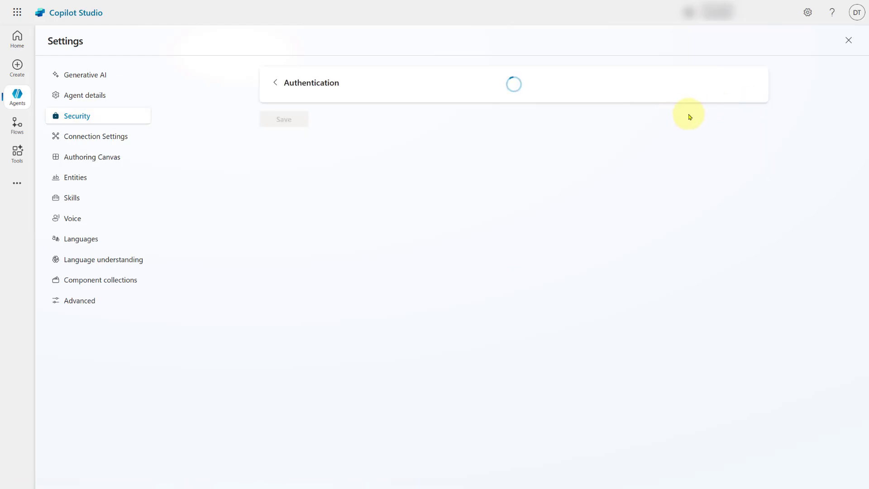
click(330, 136)
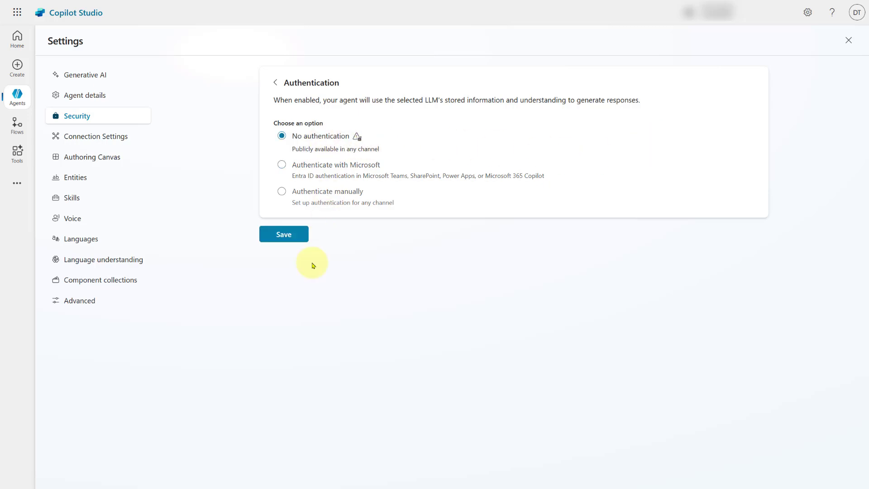
click(283, 234)
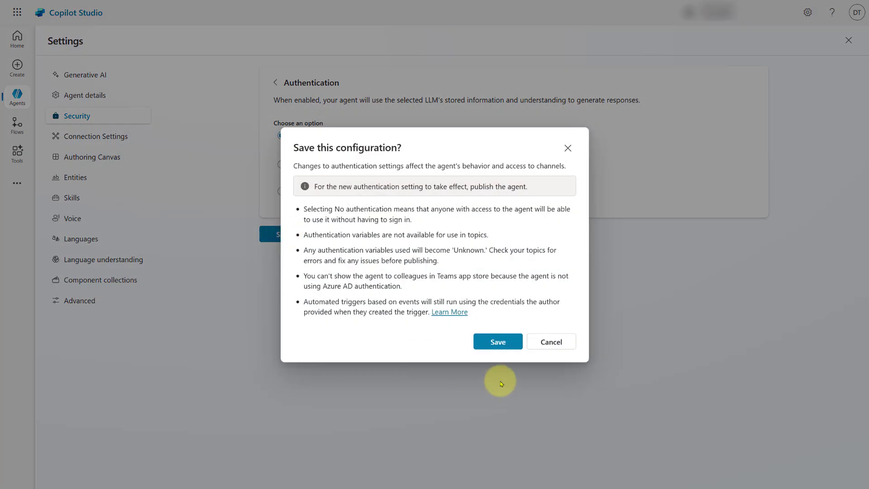
click(499, 343)
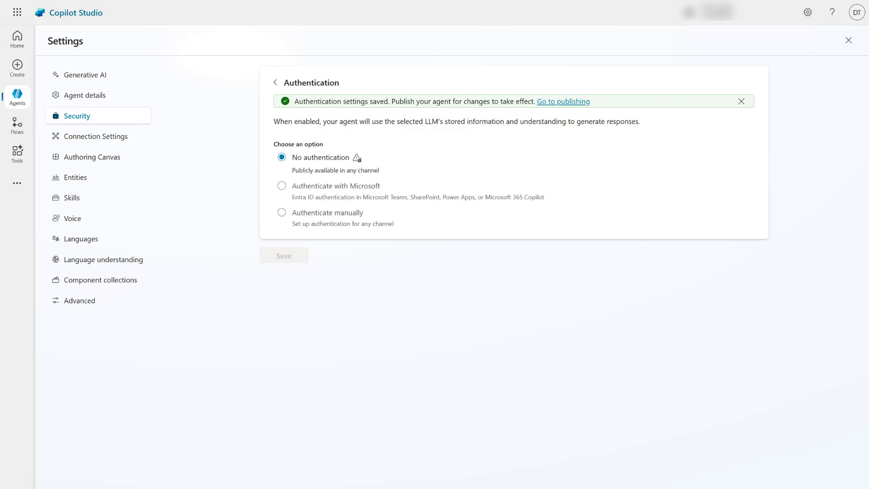
Step: In the Generative AI settings, choose classic orchestration for the agent's responses, save, and close the settings
click(83, 75)
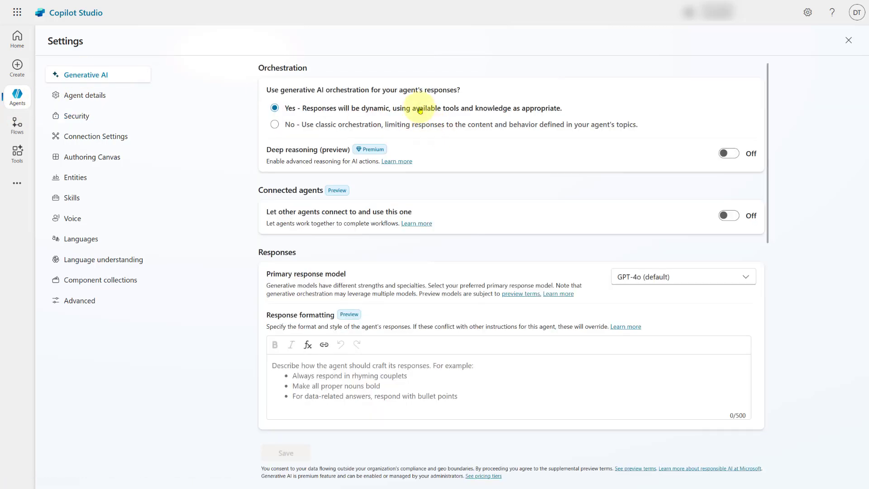
click(275, 125)
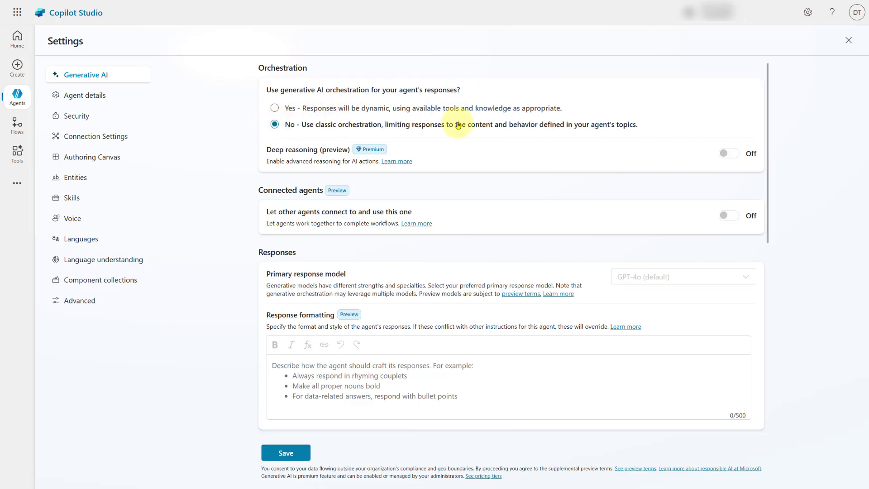
scroll(394, 371, down, 2)
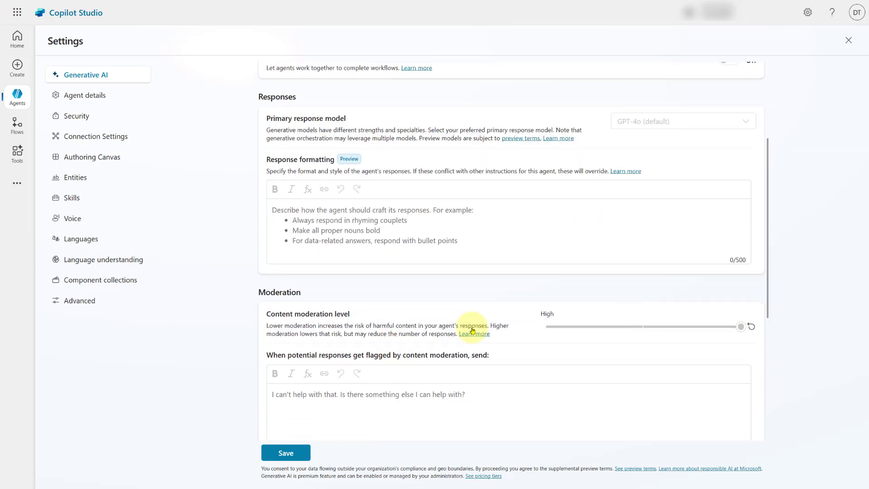
click(283, 452)
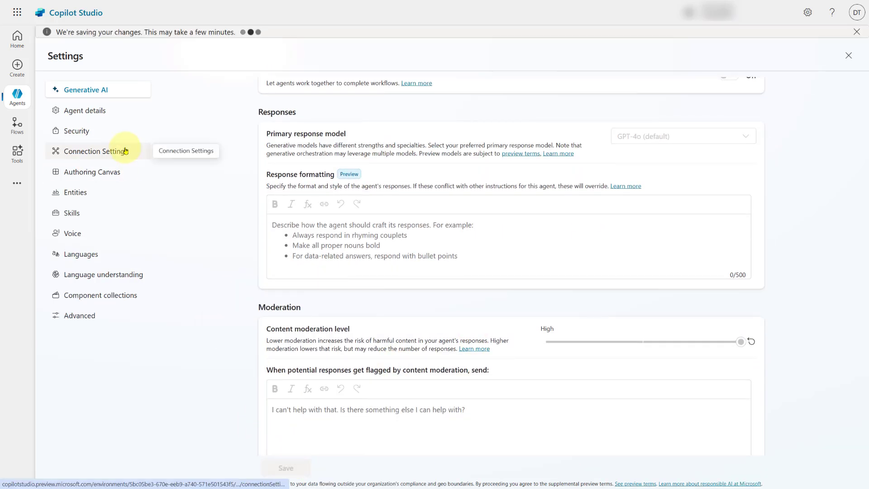
scroll(676, 229, up, 4)
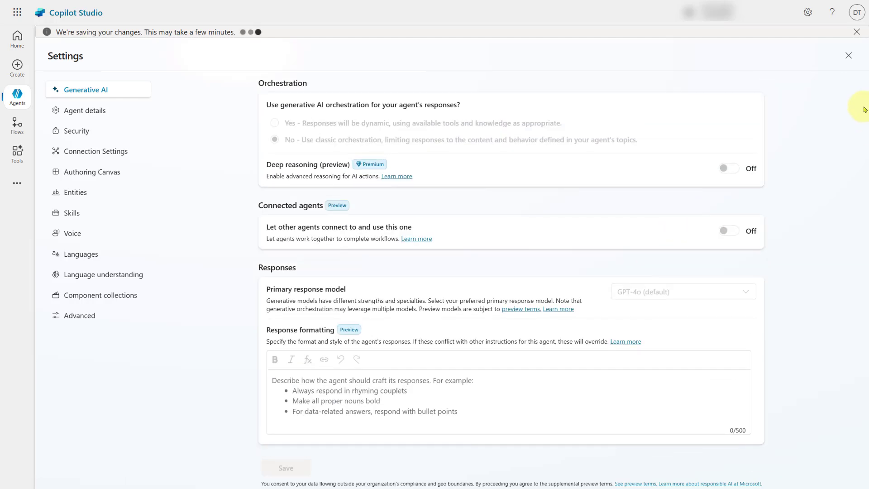
click(850, 56)
click(537, 270)
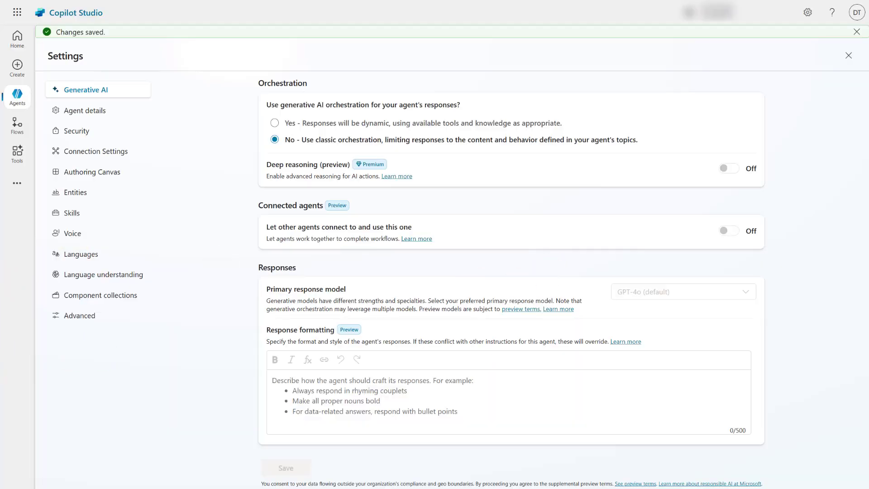
click(850, 55)
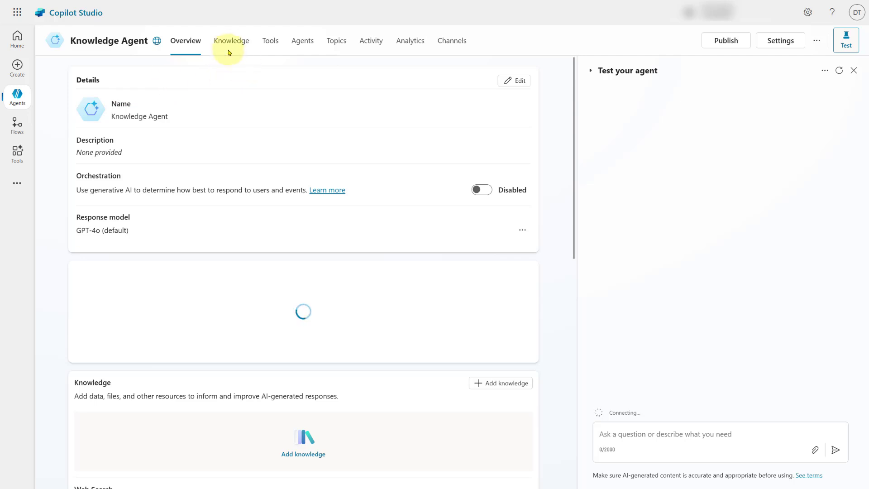
Step: In the Conversational boosting system topic, stop the generative answers node from using the AI's own general knowledge, and save the topic
click(229, 45)
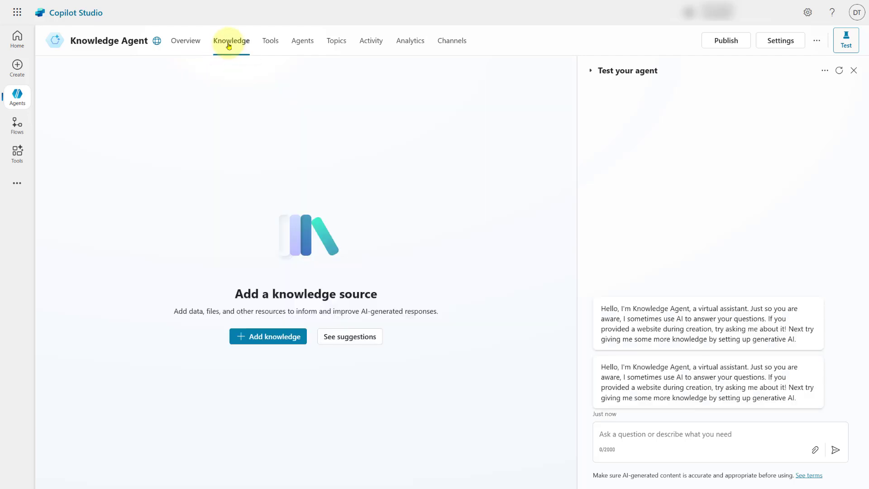
click(330, 42)
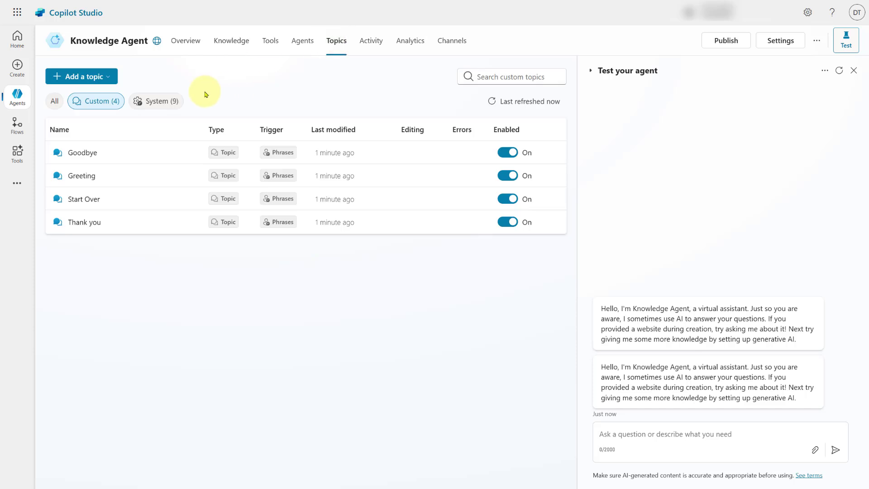
click(158, 102)
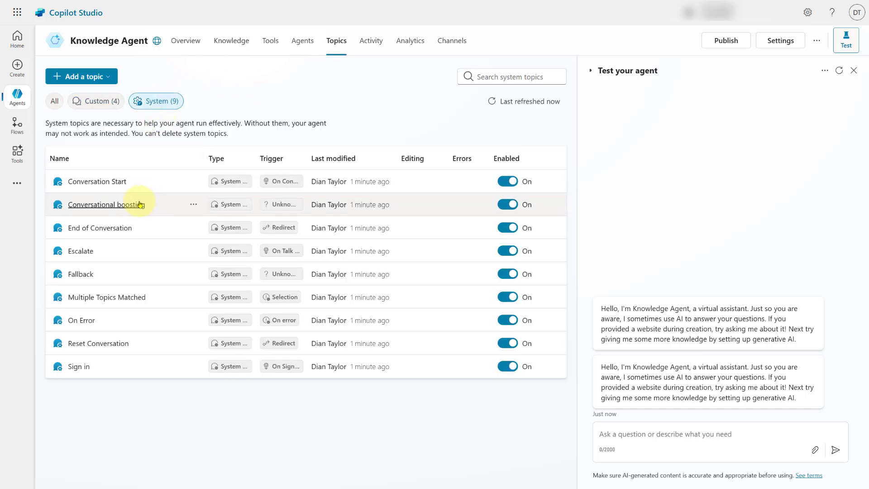
click(140, 205)
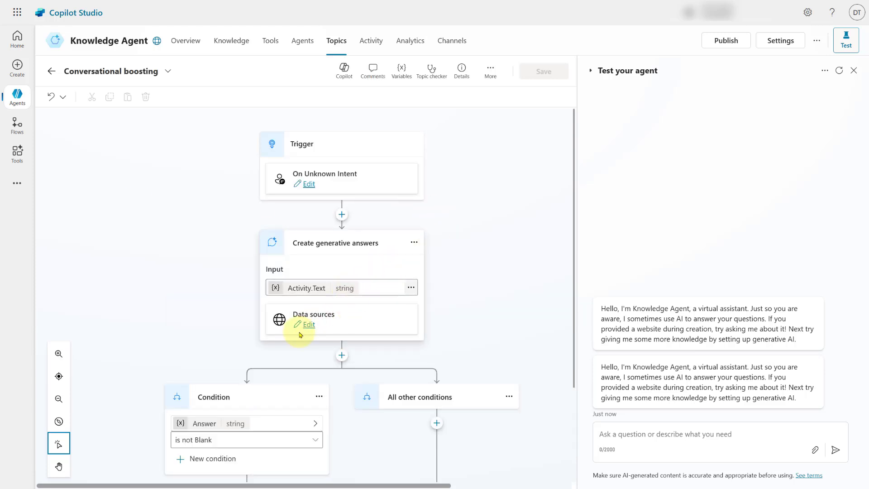
click(307, 325)
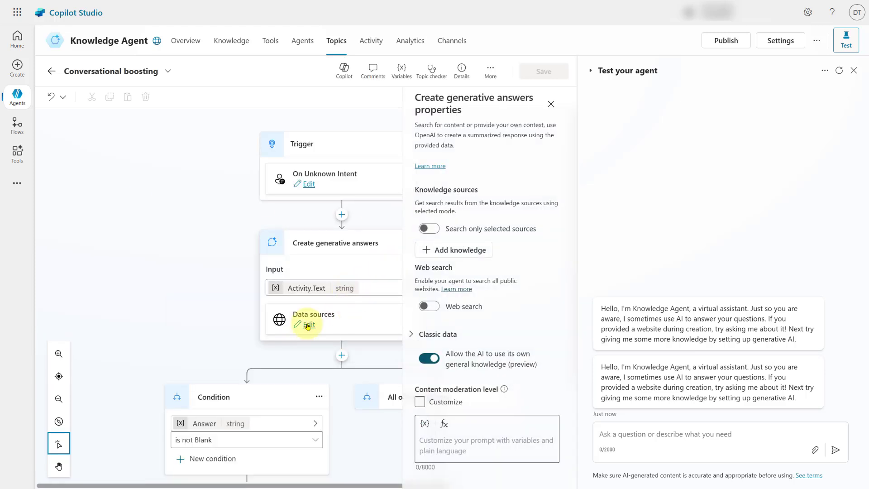
click(425, 359)
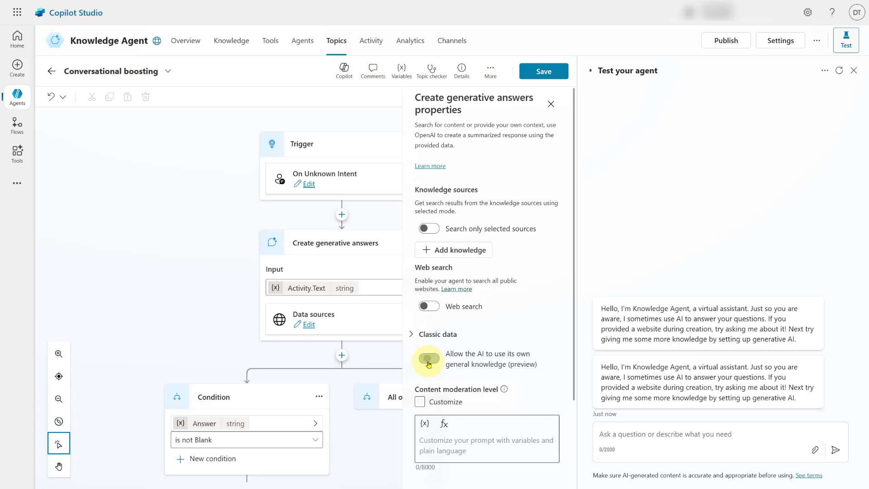
click(543, 72)
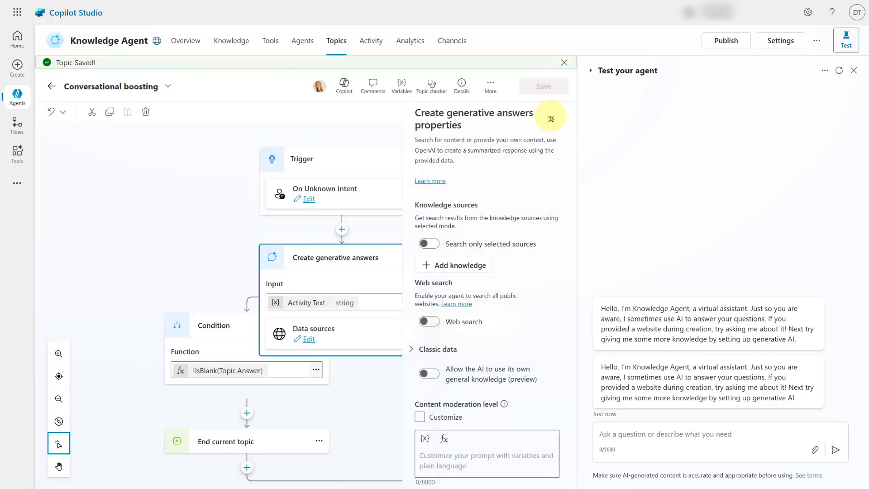
click(550, 119)
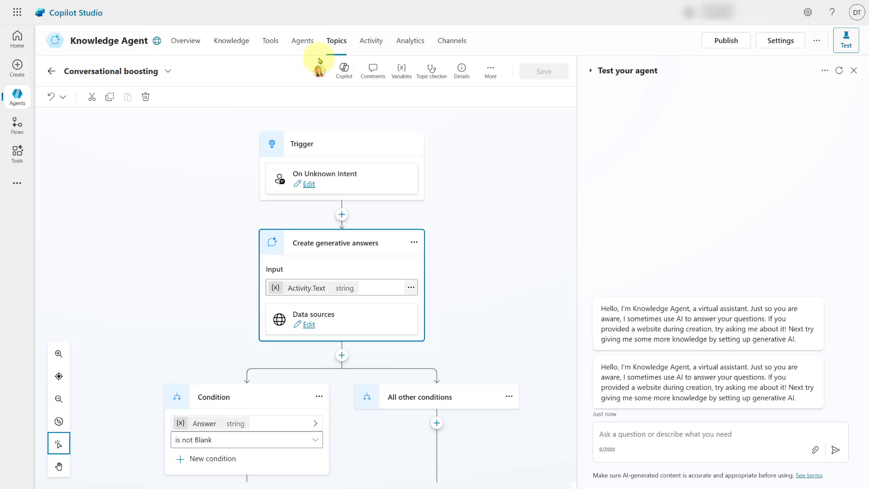
Step: Open the Fallback system topic and examine its conditions, message and redirect
click(335, 40)
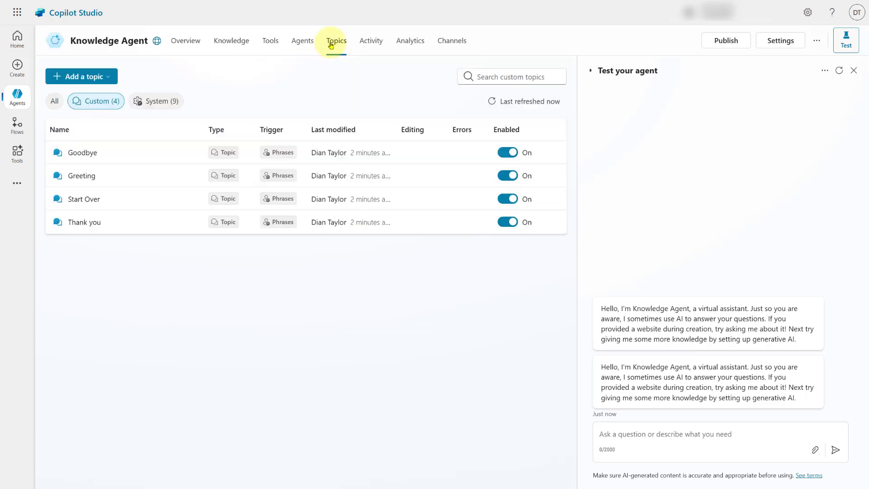
click(154, 101)
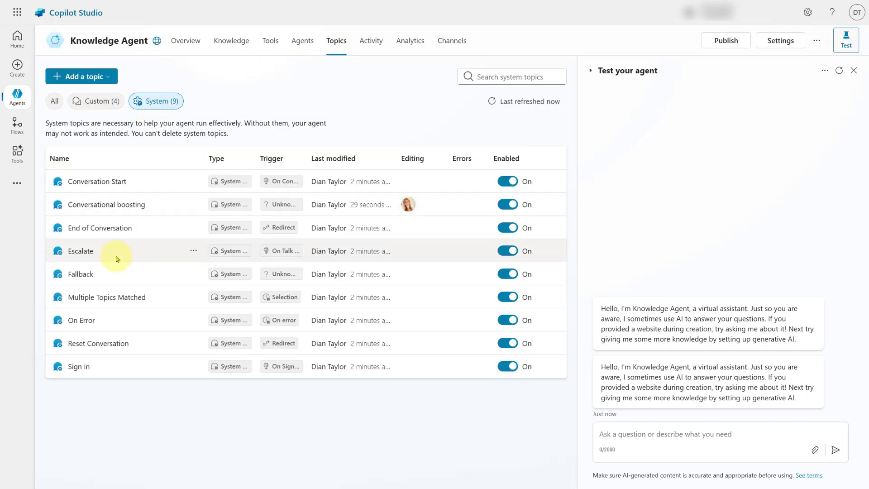
click(79, 274)
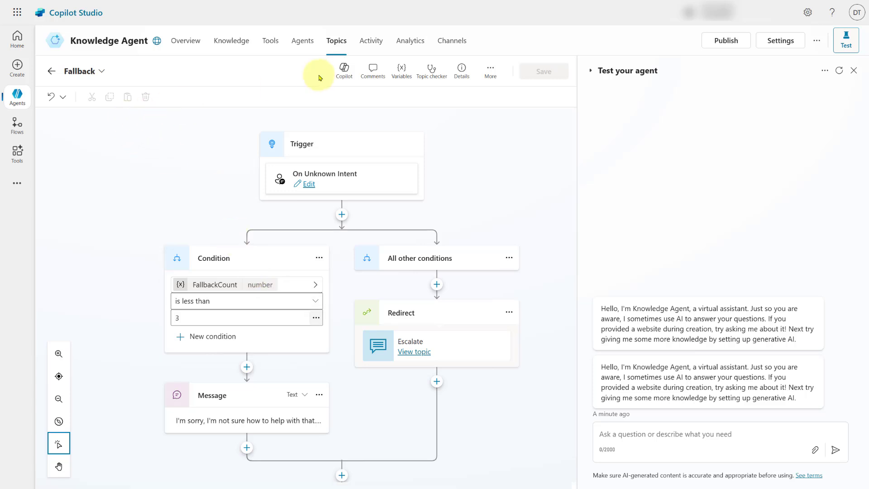
Step: Return to the topics list and add a new topic from blank
click(335, 42)
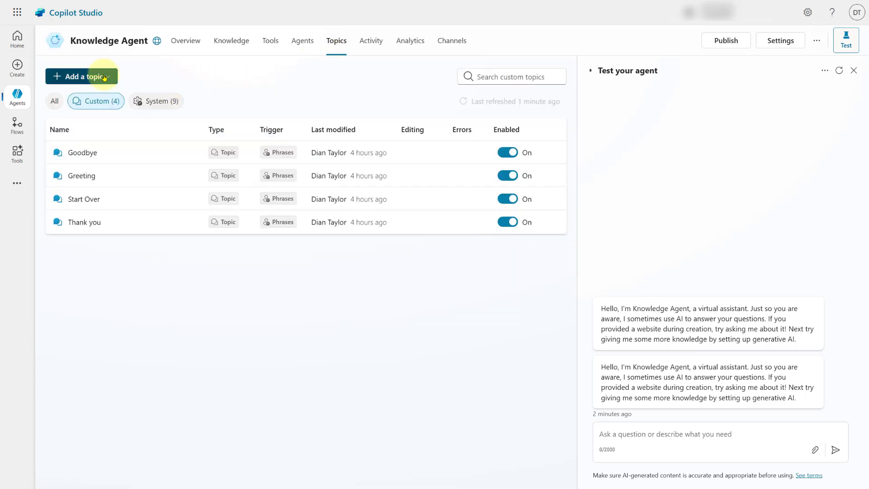
click(106, 78)
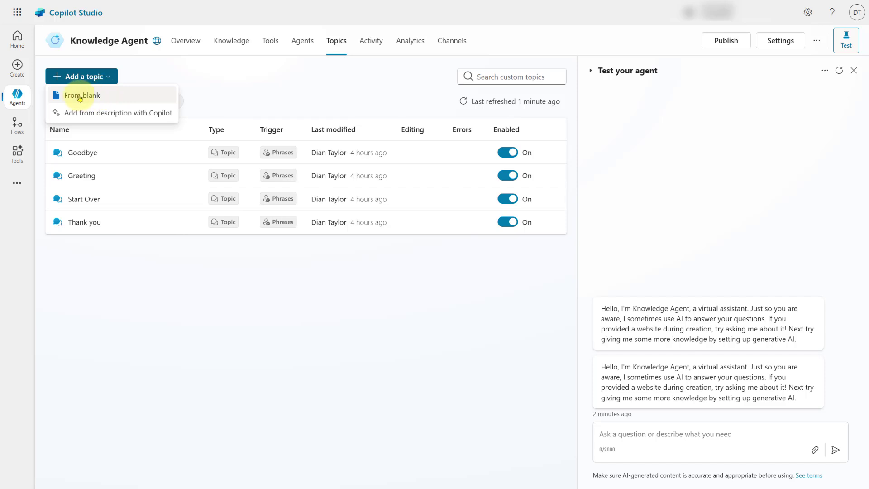
click(105, 98)
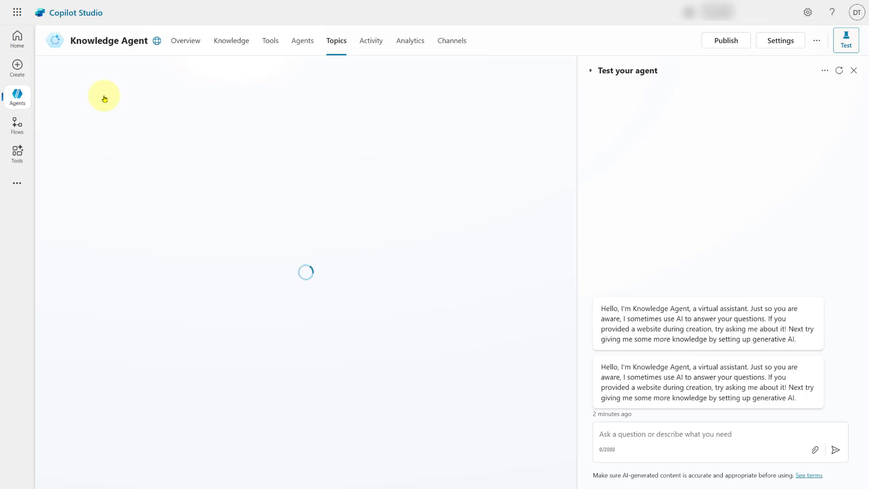
mouse_move(17, 97)
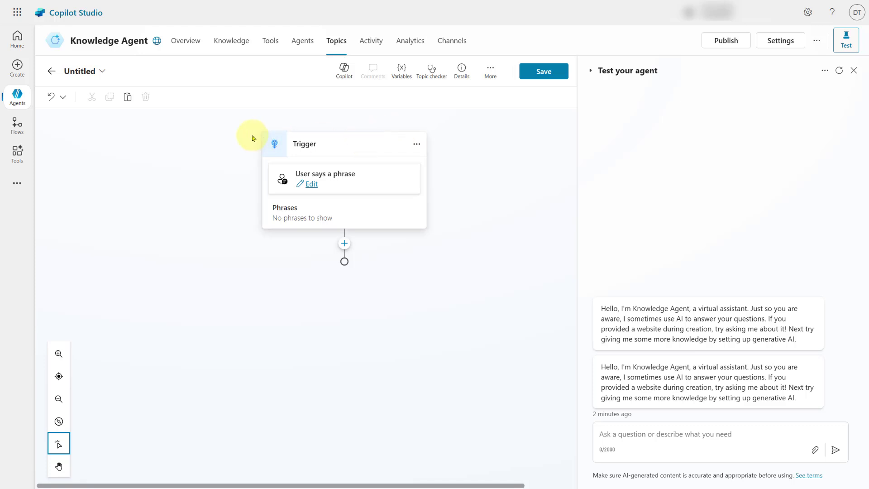
Step: Rename the untitled topic as Knowledge Base Topic
click(68, 71)
text(Inquire notification for accuracy. How may I help you today?)
key(ctrl+z)
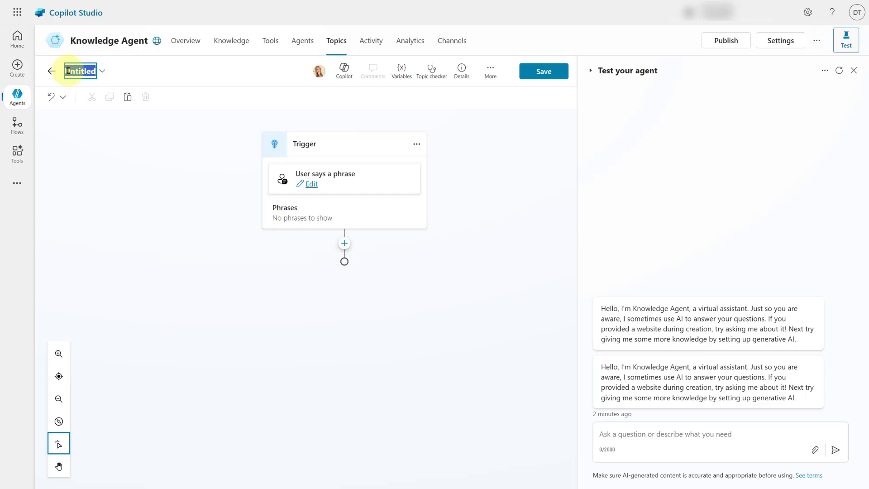
key(alt+Tab)
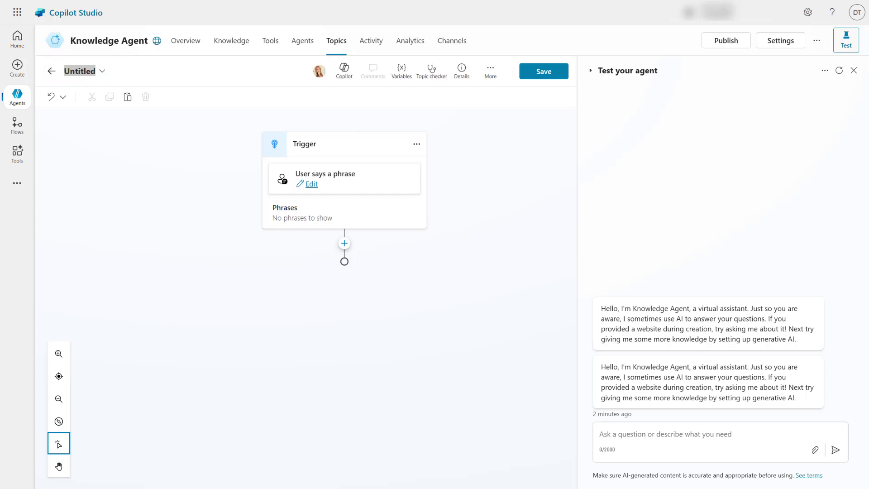
click(68, 71)
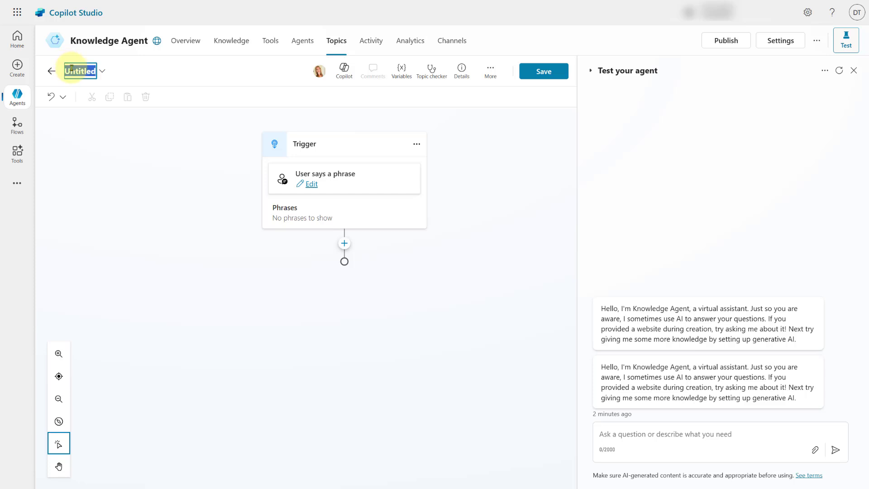
text(Knowledge Base Topic)
click(144, 179)
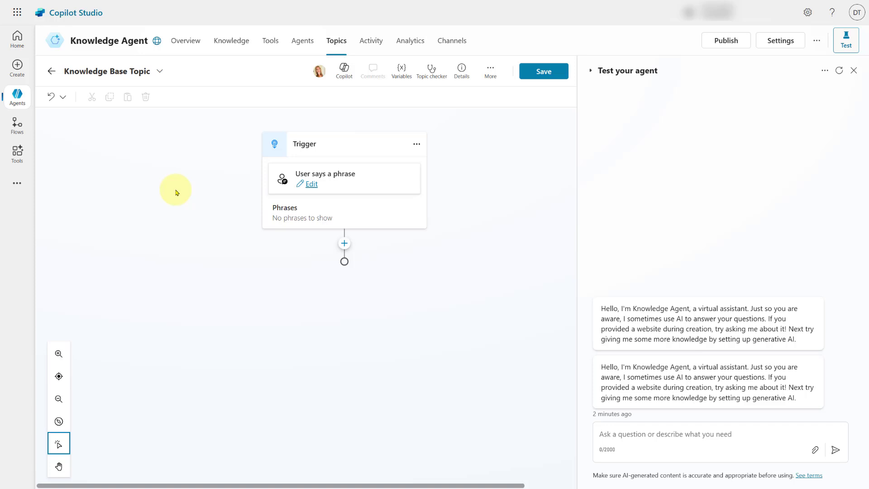
Step: Switch to Power Automate, open the Search Dynamics 365 knowledge article flow in the designer, and examine its Power Virtual Agents trigger
click(347, 247)
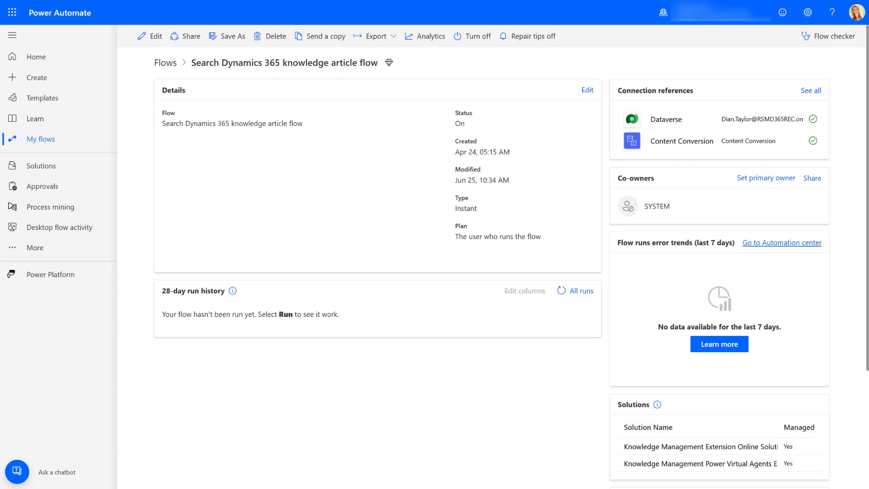
click(152, 40)
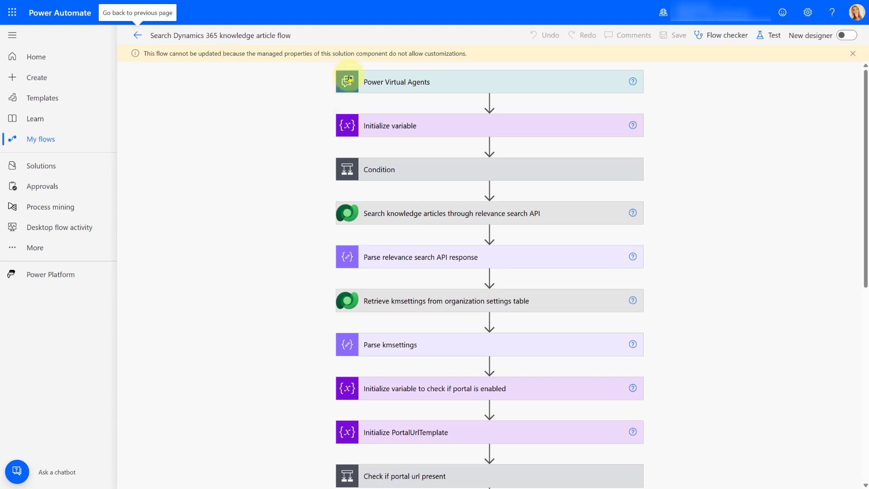
click(421, 82)
drag(401, 144, 355, 143)
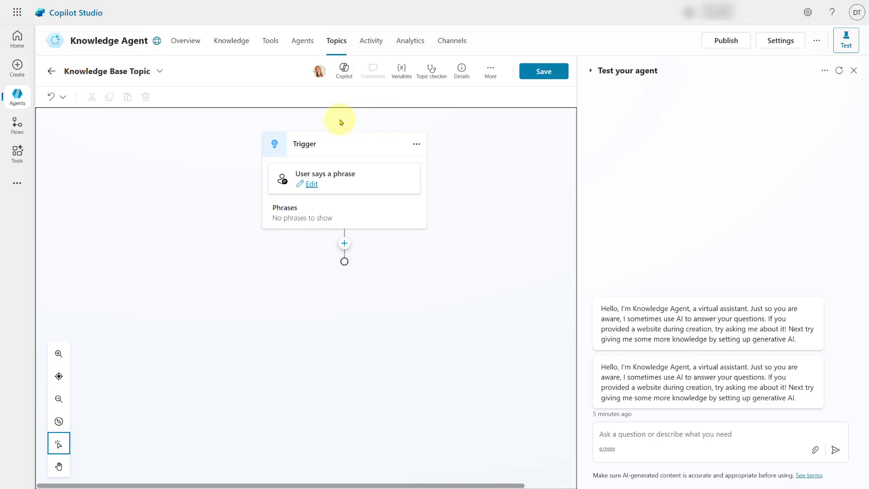
Step: Back in Copilot Studio, add a node that sets a variable value below the trigger and create a new variable for it
click(345, 244)
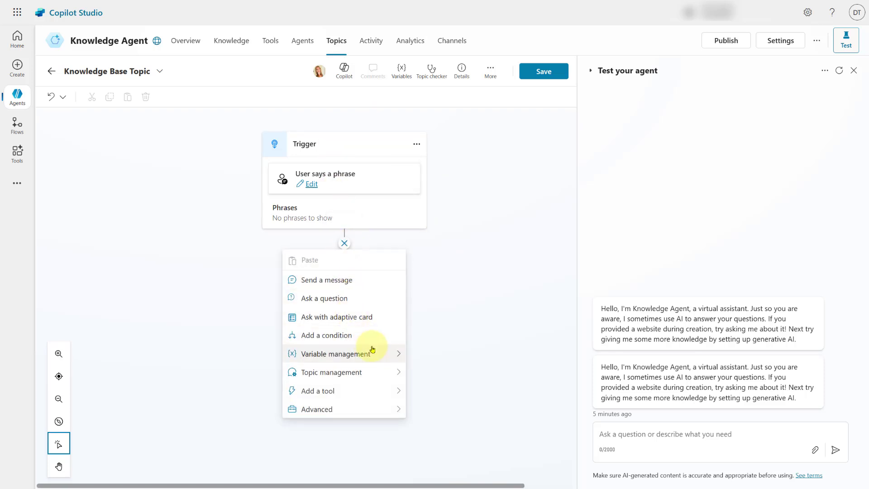
mouse_move(380, 353)
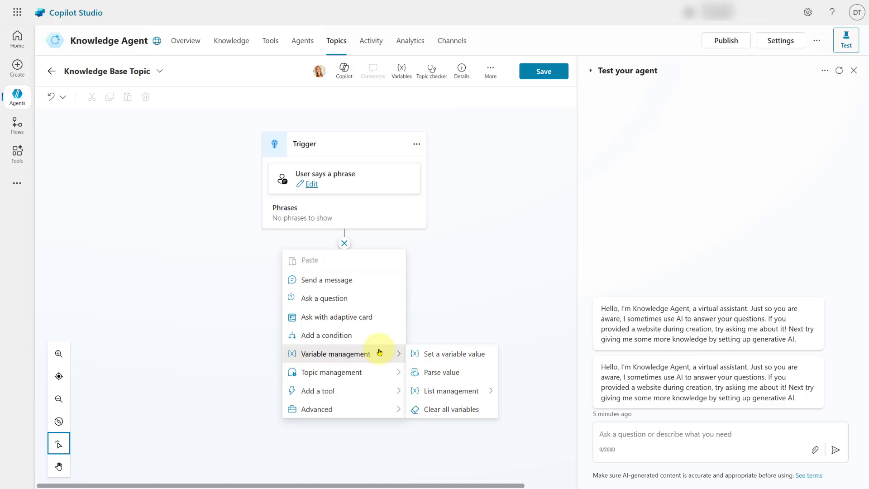
click(463, 356)
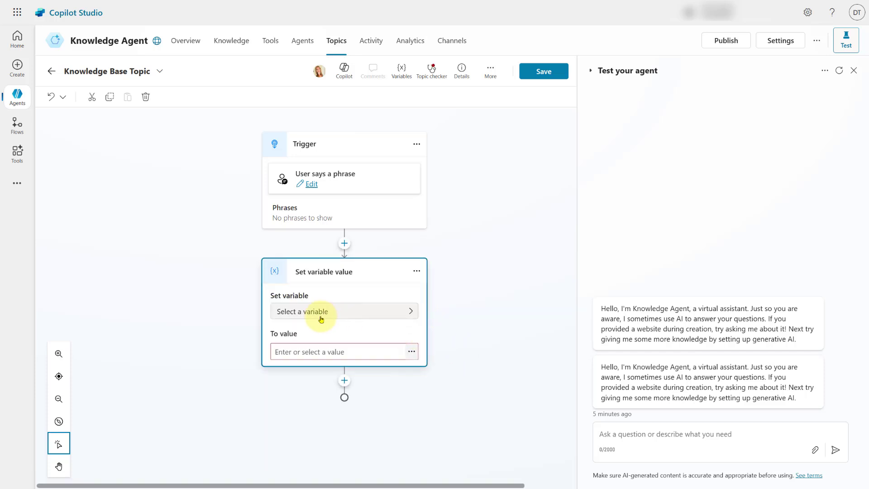
click(412, 309)
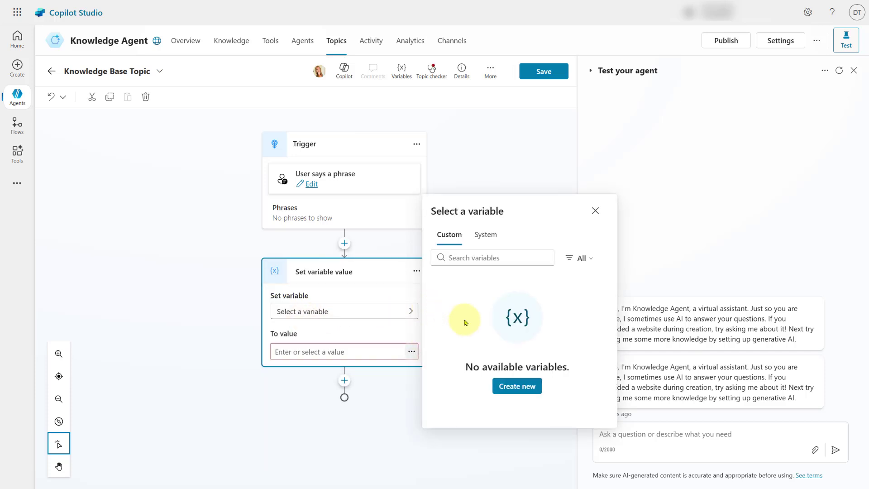
click(521, 387)
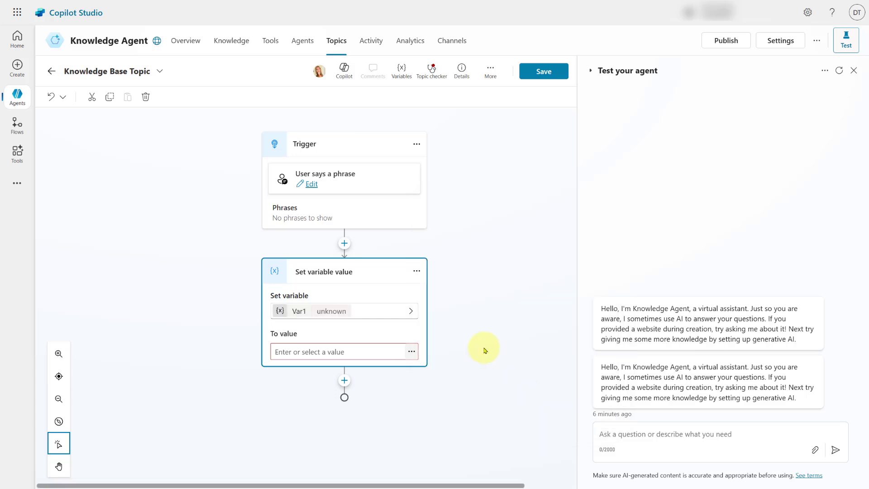
Step: Rename the new variable as Filter, keep its topic-limited scope, and close its properties
click(297, 313)
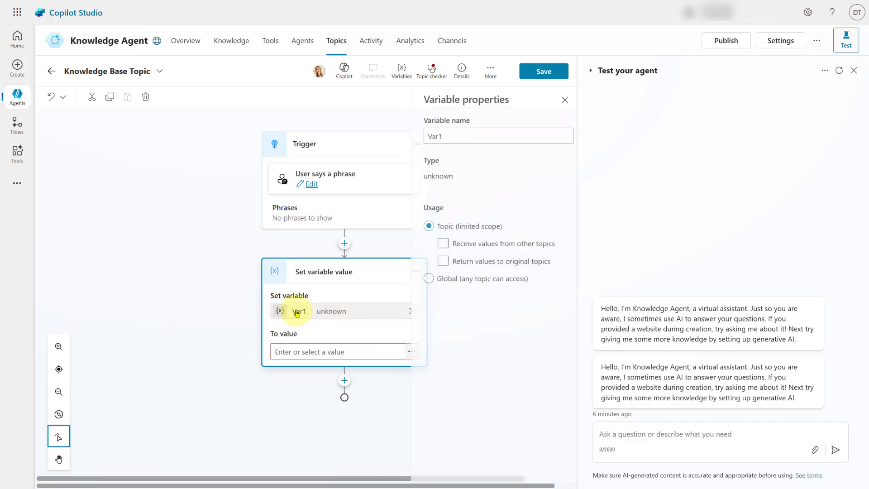
double_click(437, 136)
text(Filter)
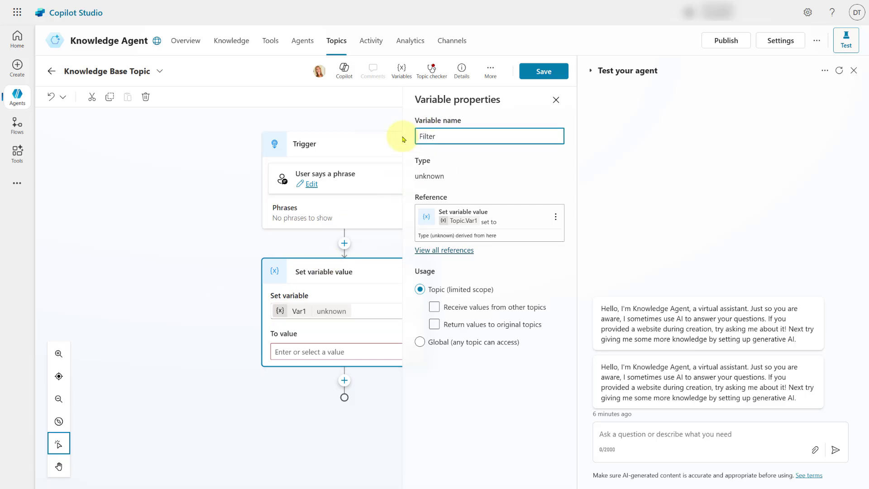
click(394, 118)
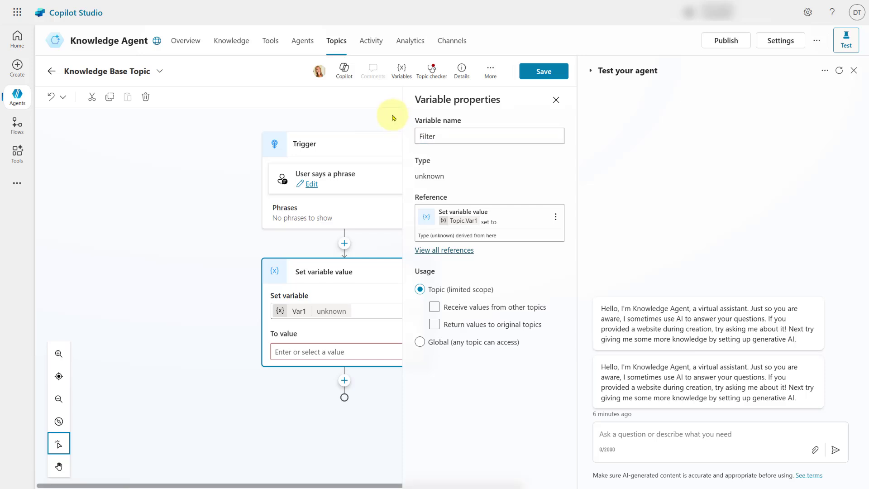
click(555, 100)
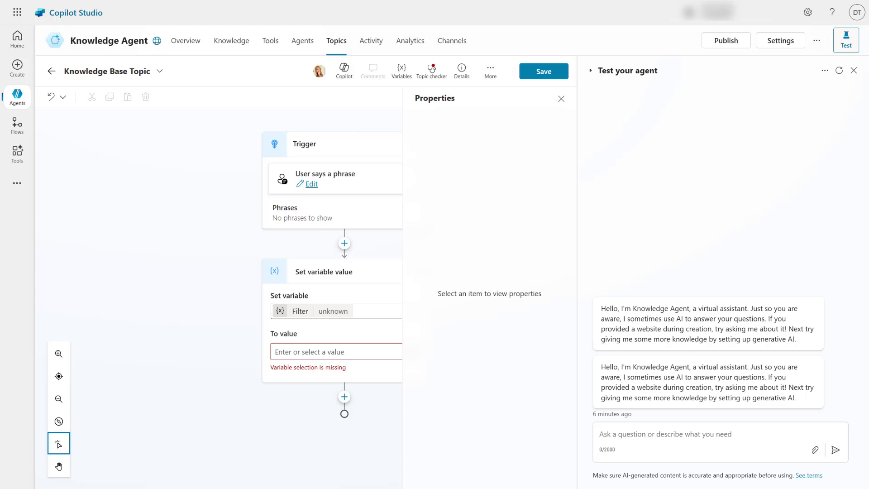
Step: Set the Filter variable's value to "statecode eq 3 and isinternal eq false" and close the properties pane
click(294, 351)
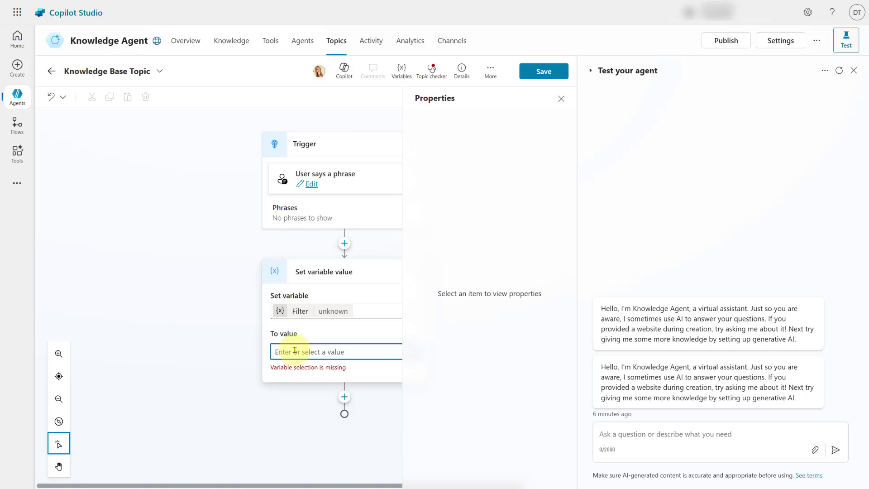
text(statecode eq 3 and isinternal eq false)
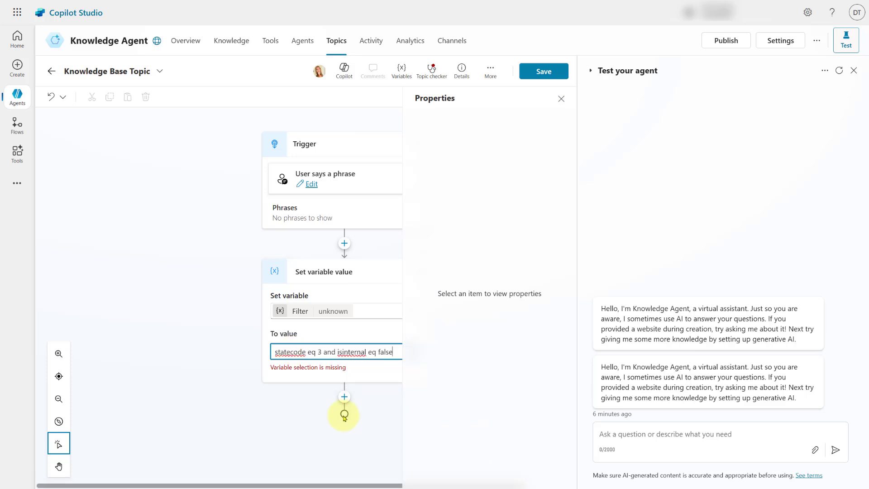
click(374, 368)
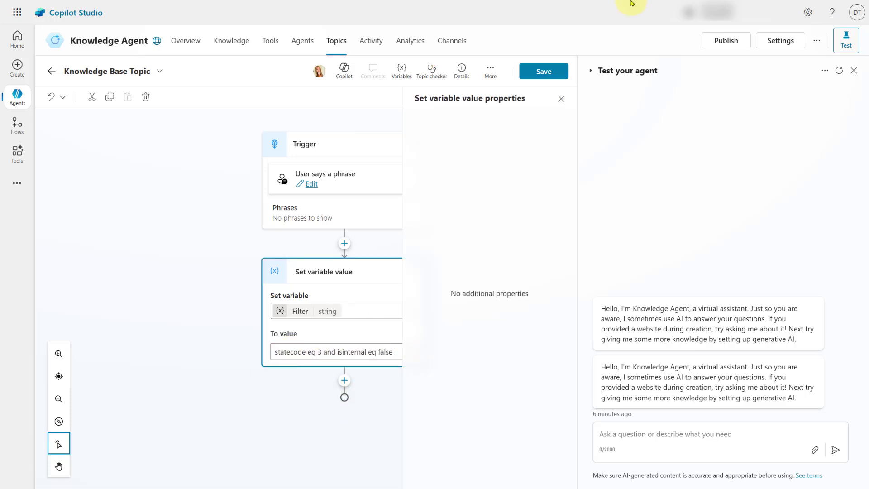
click(562, 98)
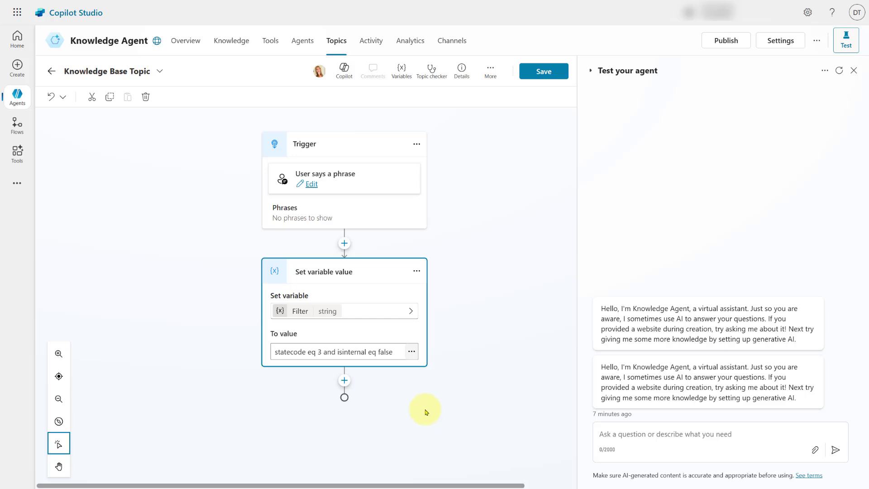
Step: Add the Search Dynamics 365 knowledge article flow as a tool below the variable node
click(344, 381)
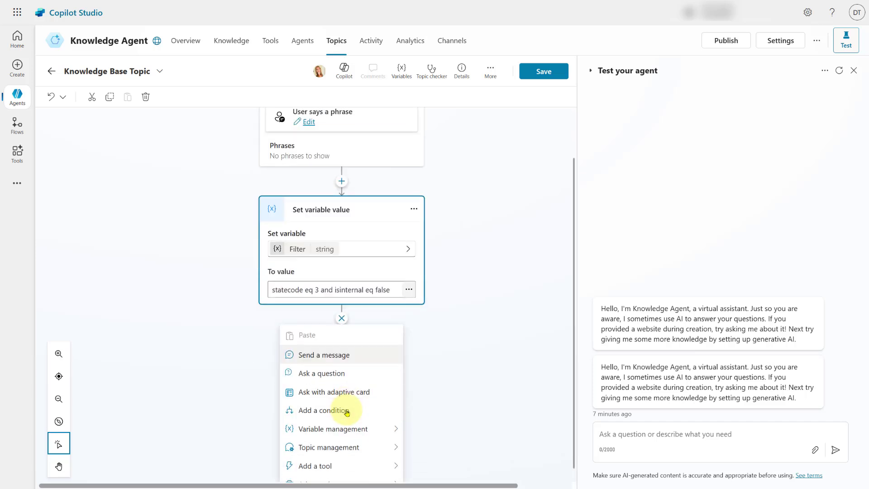
mouse_move(349, 454)
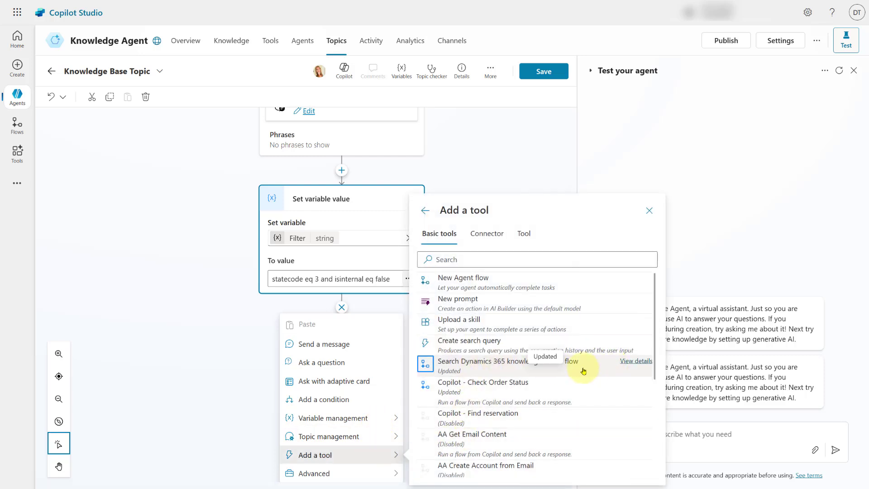
click(585, 367)
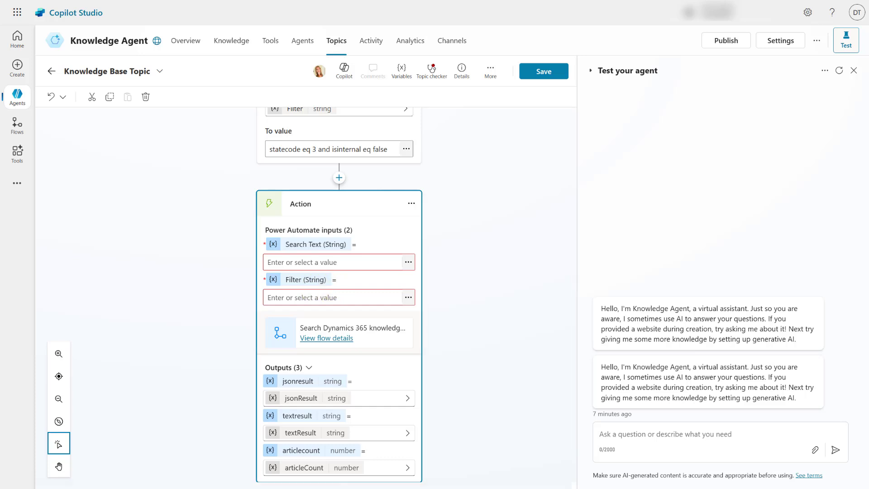
Step: Assign the system variable Activity.Text to the flow action's Search Text input
click(409, 265)
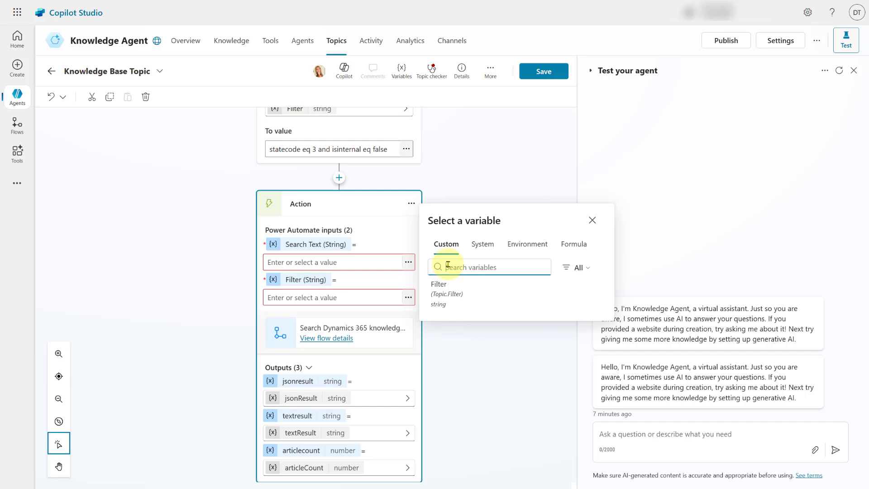
text(ac)
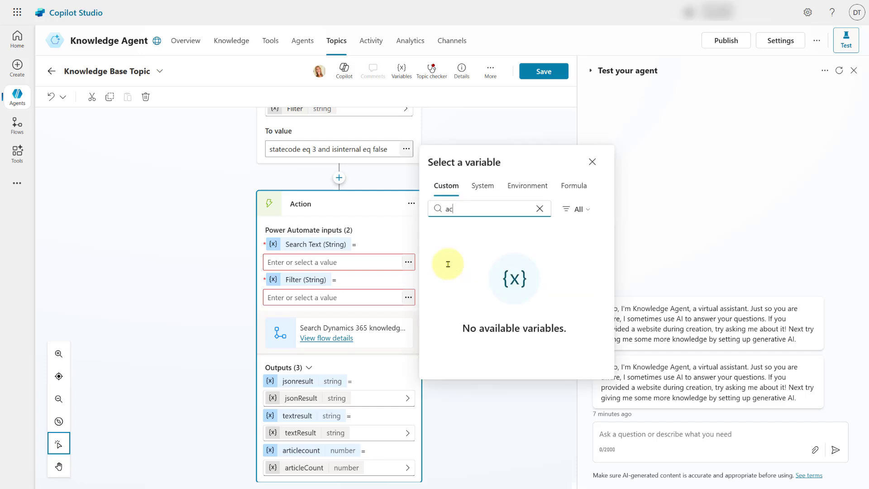
text(tivity.test)
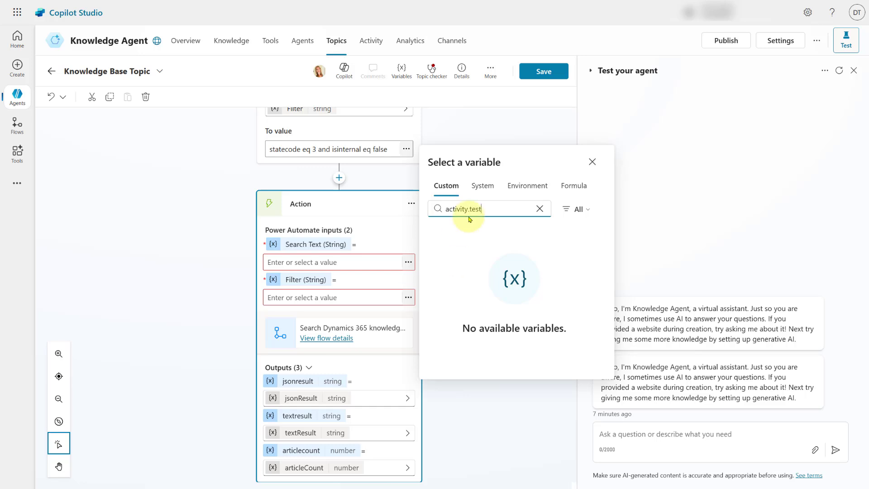
click(483, 193)
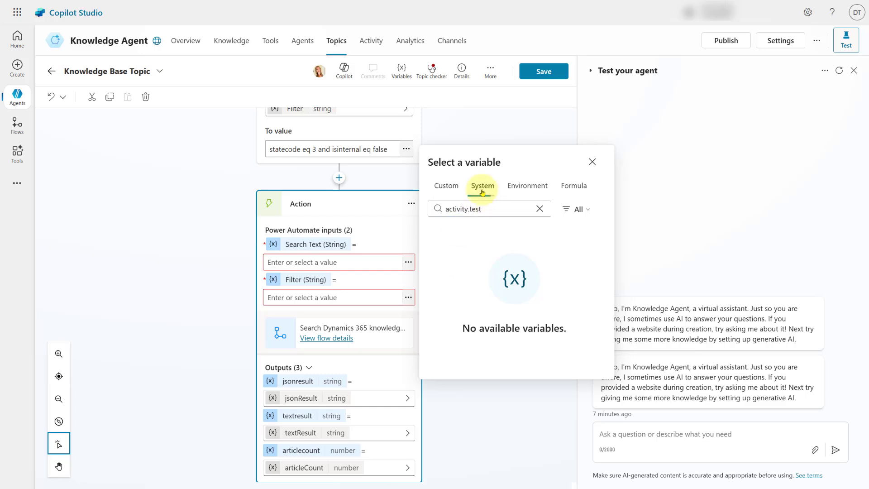
click(509, 211)
drag(510, 211, 432, 208)
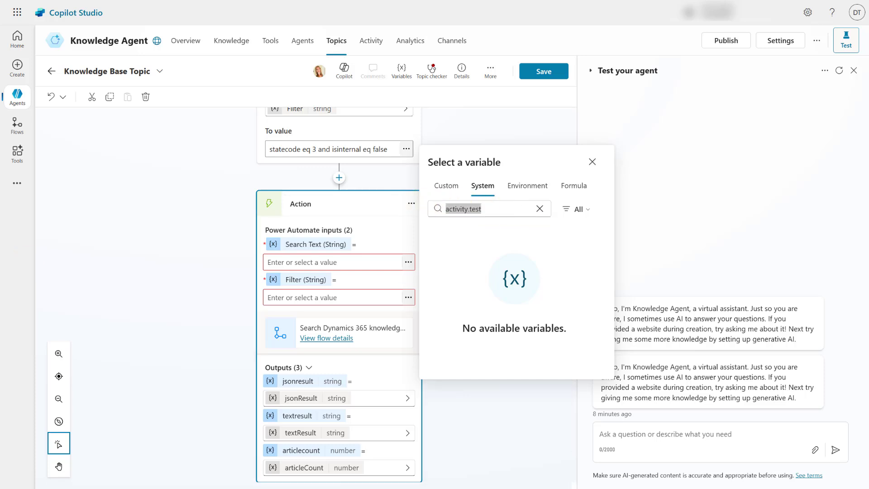
click(494, 209)
text(Activity.text)
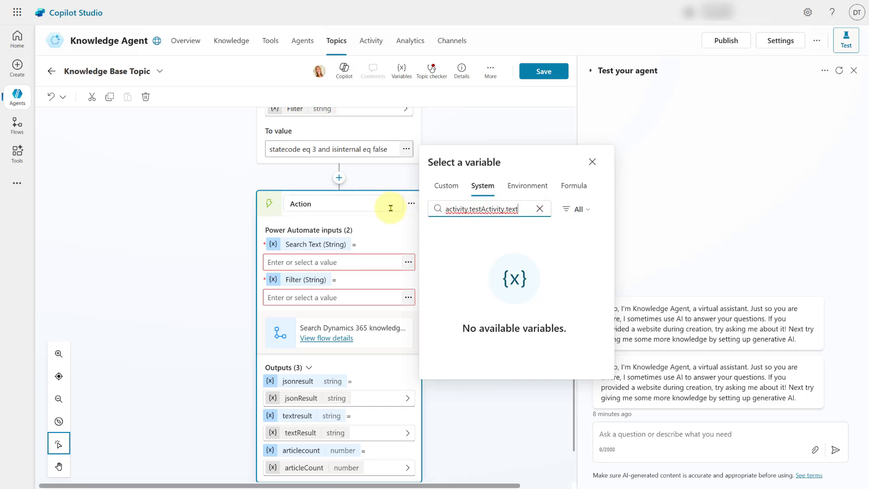
click(539, 209)
text(Activity.text)
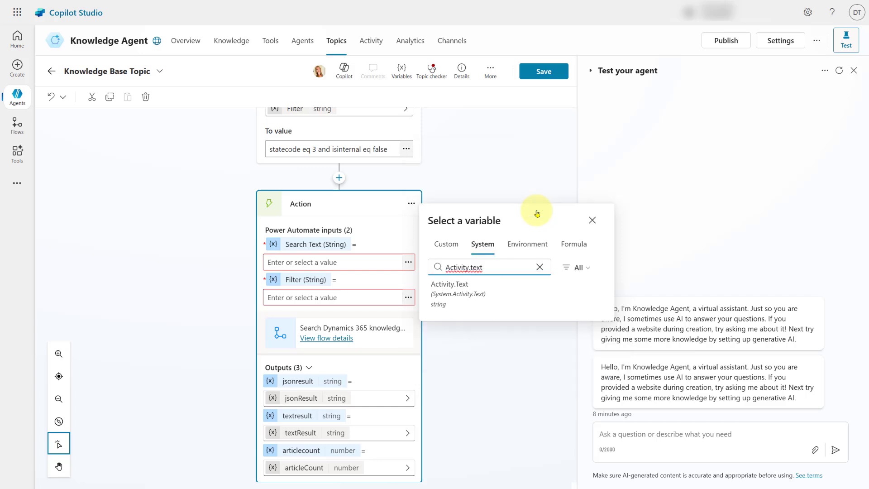
click(454, 296)
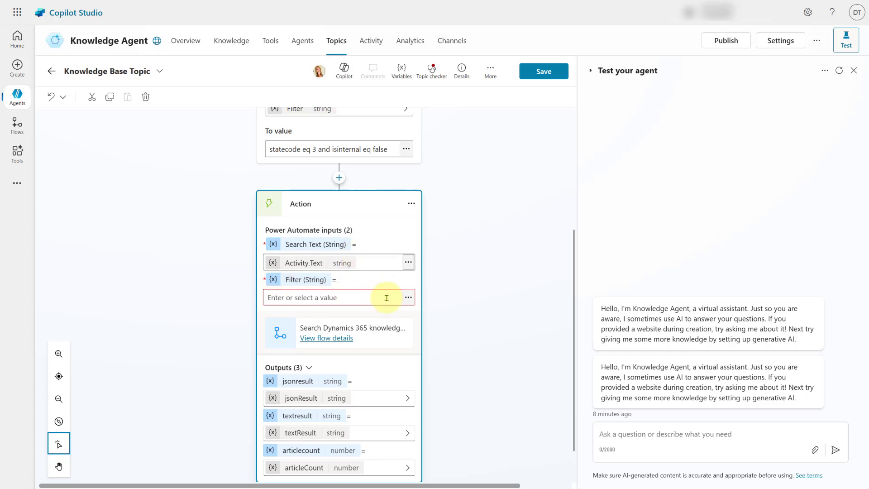
Step: Assign the custom variable Filter to the flow action's Filter input and review the action's outputs
scroll(303, 201, up, 2)
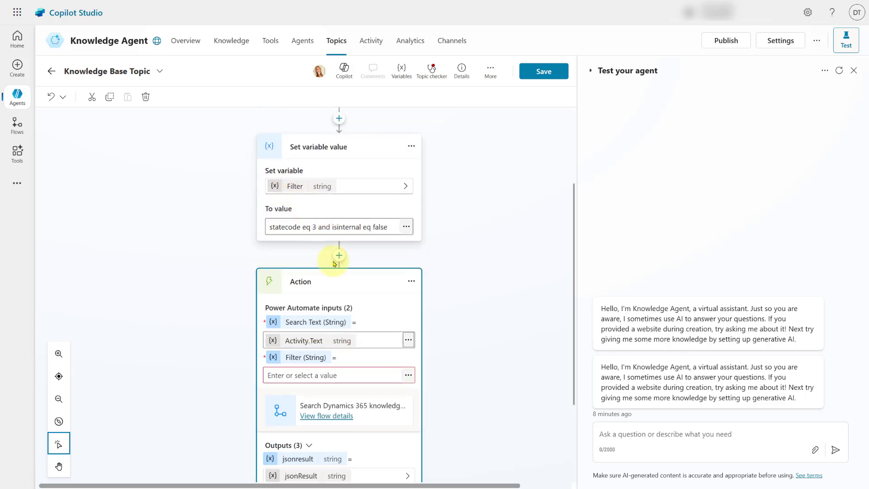
click(408, 375)
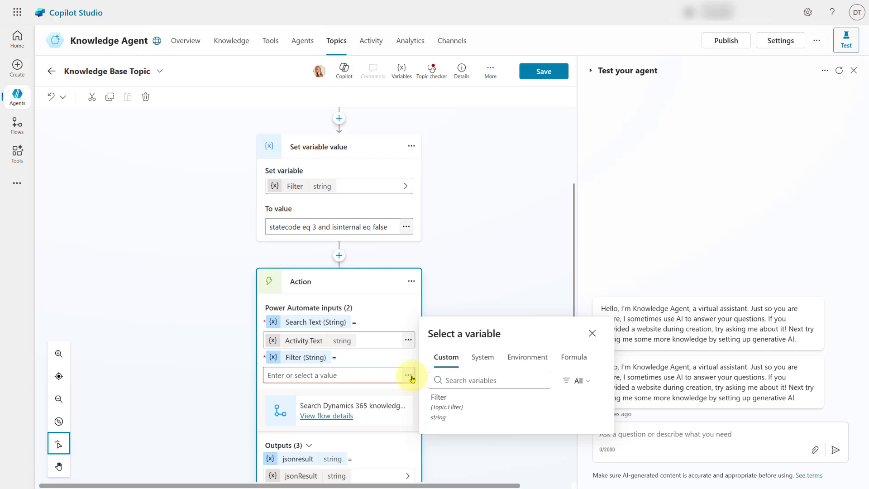
click(435, 401)
scroll(448, 411, down, 2)
scroll(443, 287, down, 1)
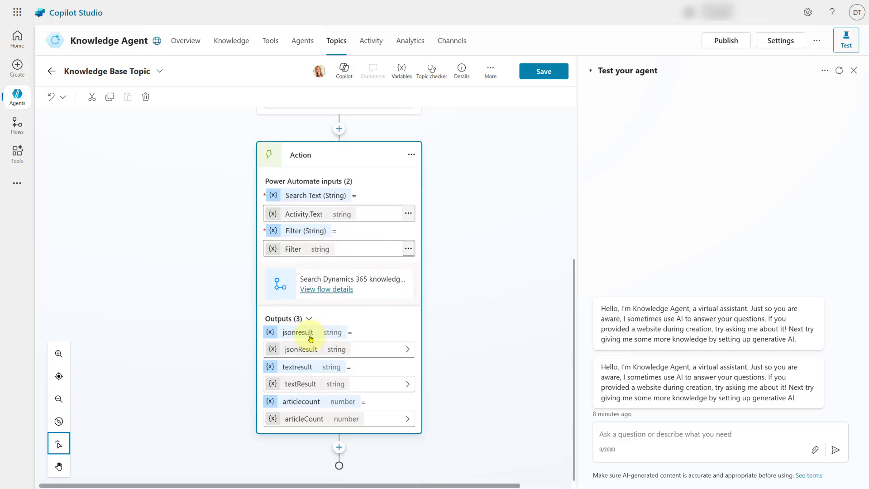
drag(306, 334, 329, 370)
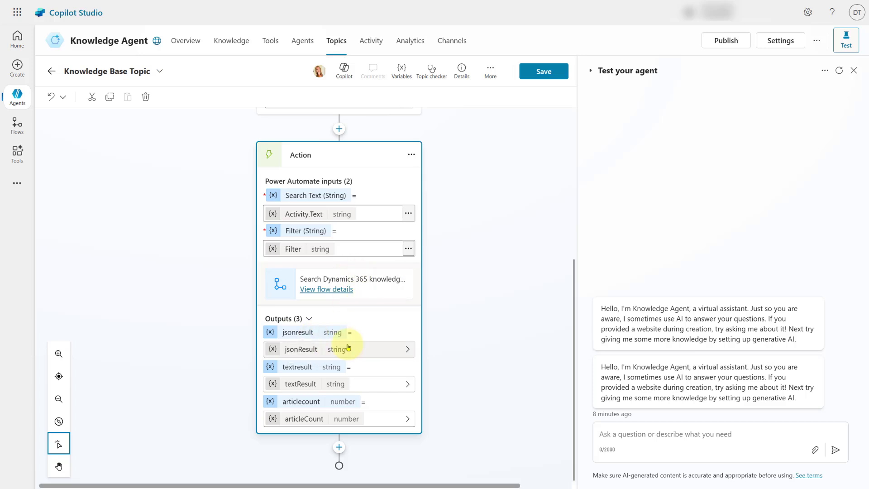
Step: Make the textResult and articleCount output variables return values to original topics, and save the topic
click(307, 387)
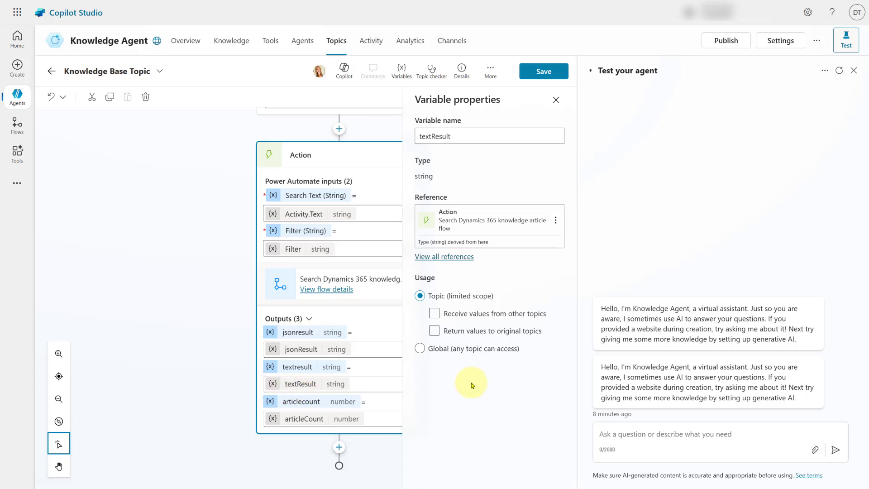
click(435, 331)
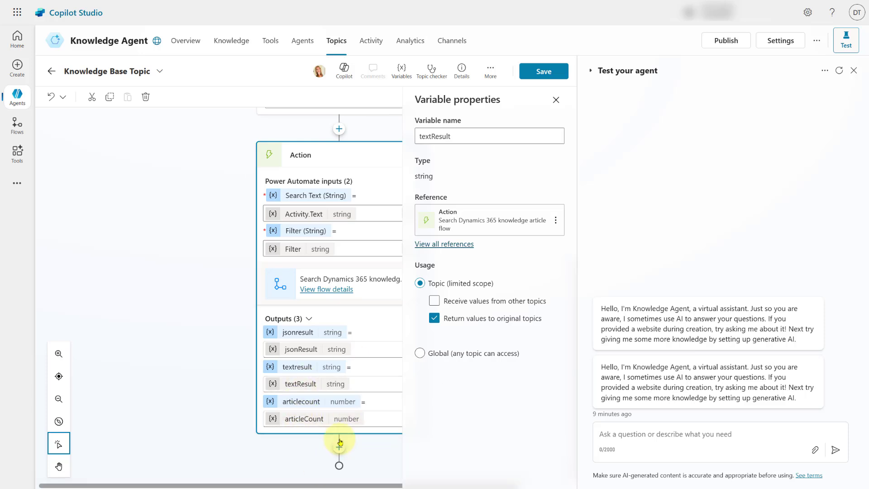
click(300, 420)
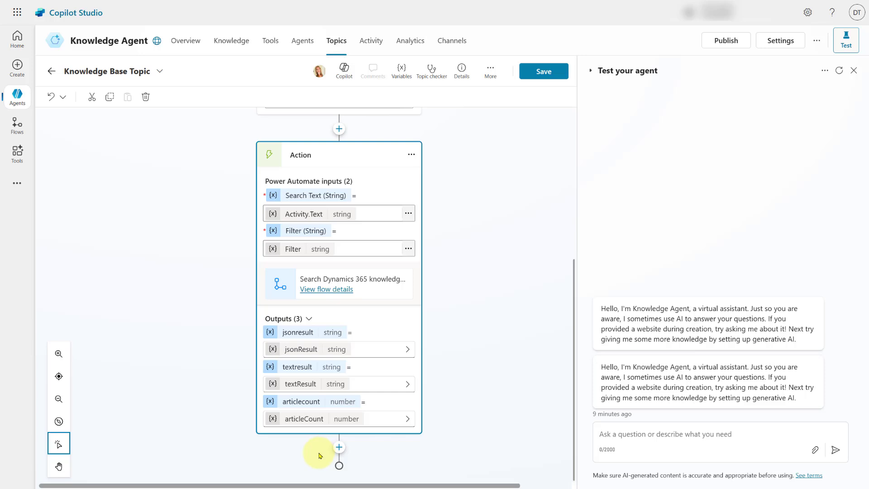
click(540, 74)
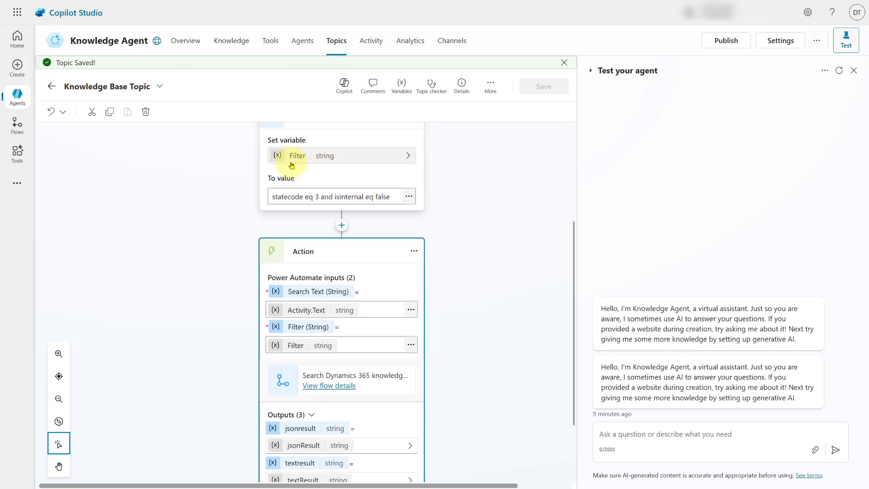
Step: Switch to the Fallback topic and review its condition and the full text of its message node
click(160, 87)
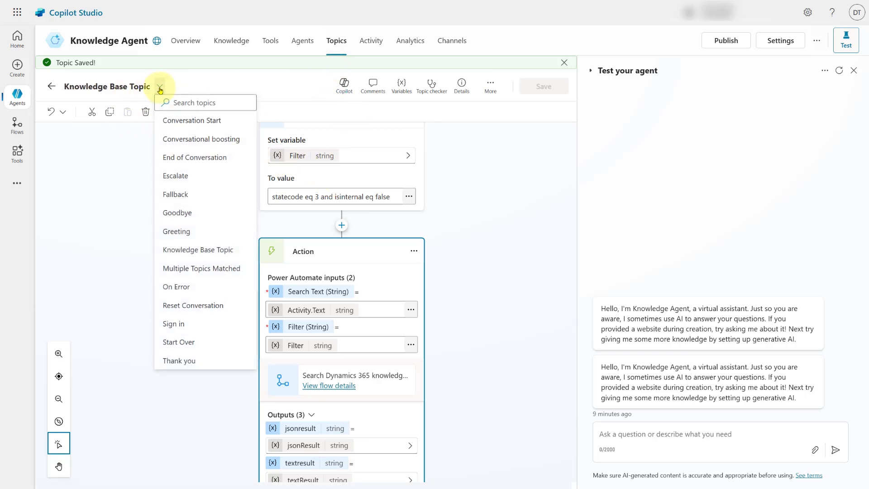
click(178, 195)
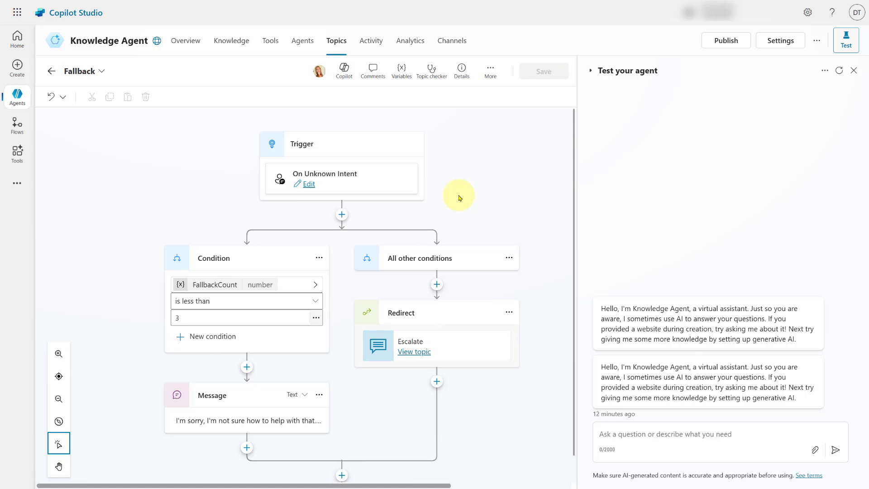
scroll(459, 198, down, 1)
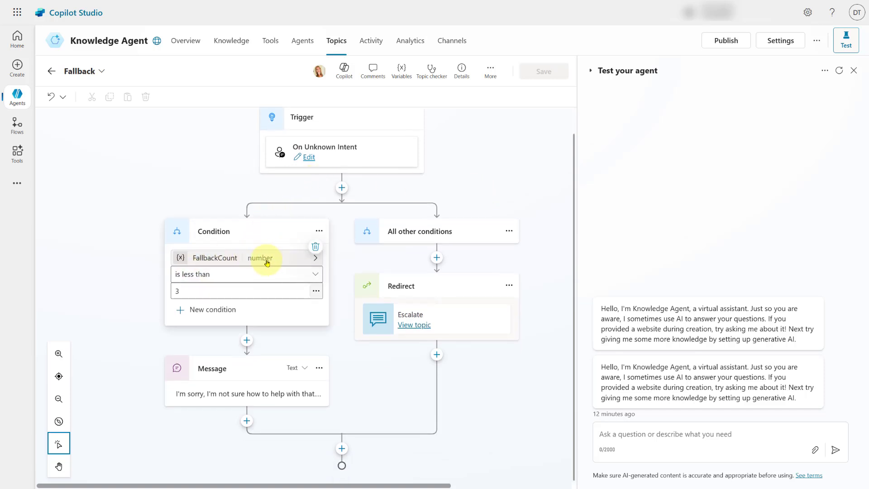
click(247, 393)
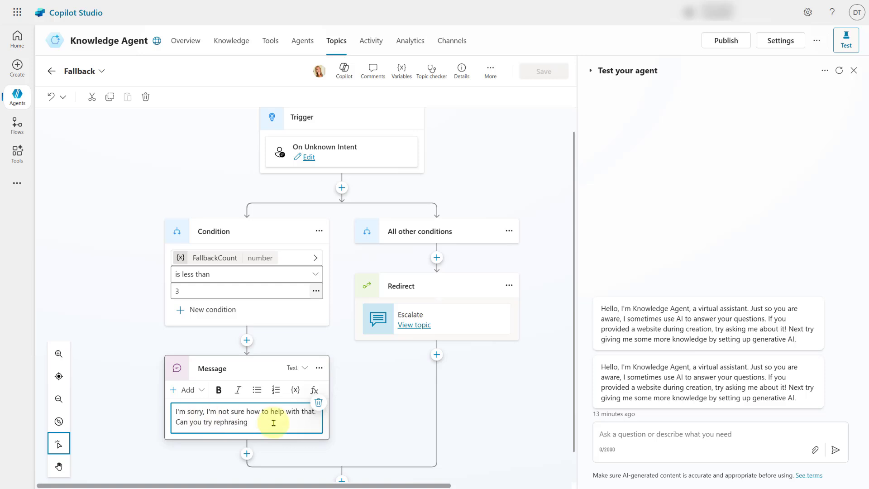
click(267, 424)
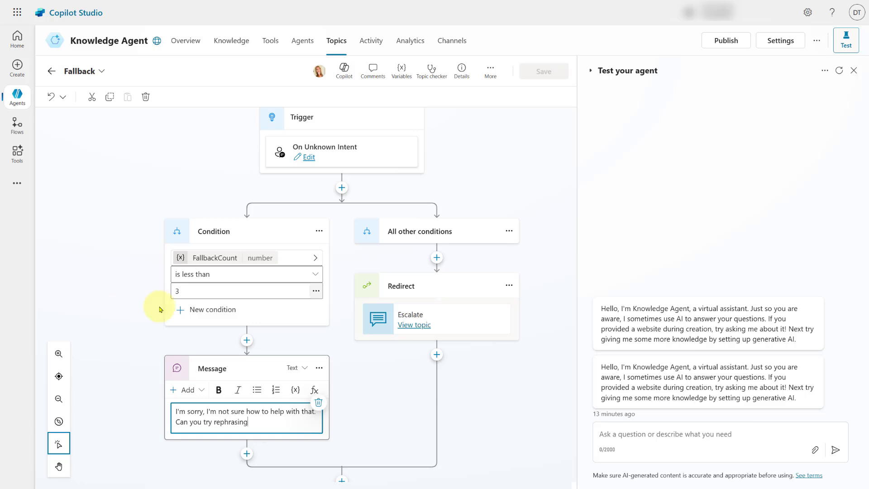
Step: Insert a redirect to Knowledge Base Topic below the FallbackCount condition, and assign its outputs to articleCount and textResult
click(247, 341)
scroll(259, 377, down, 1)
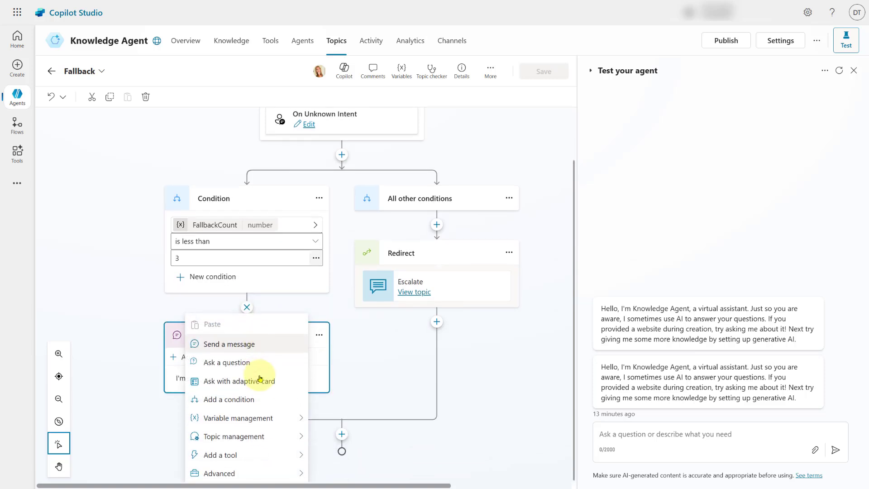
mouse_move(264, 436)
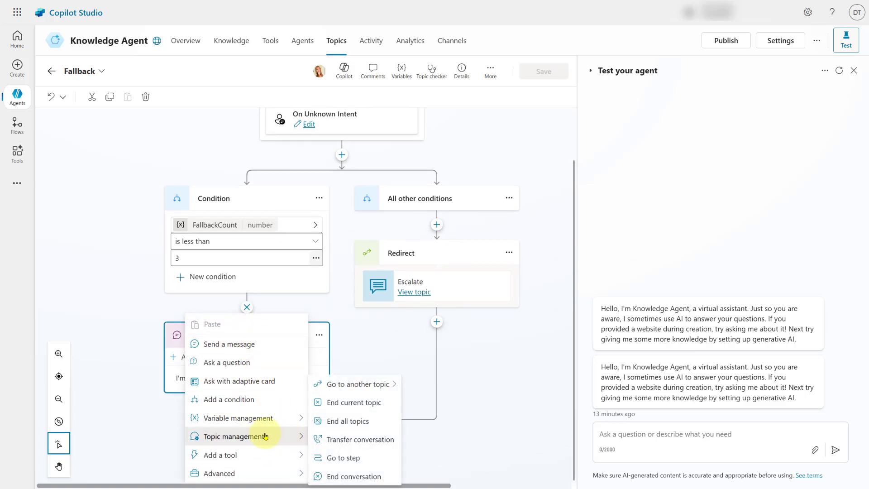
mouse_move(330, 383)
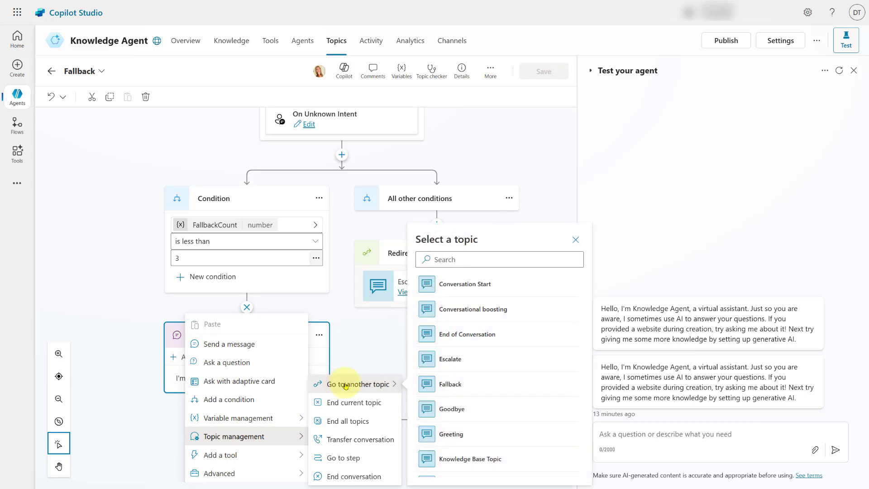
click(470, 461)
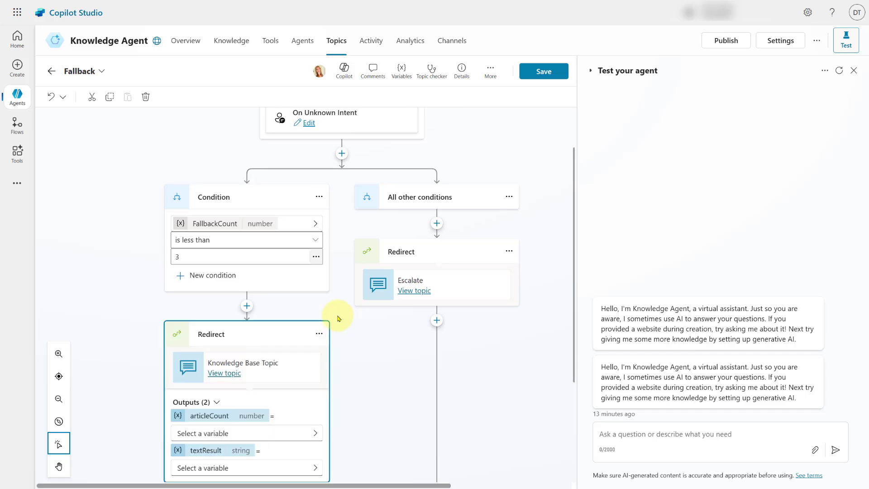
scroll(340, 318, down, 3)
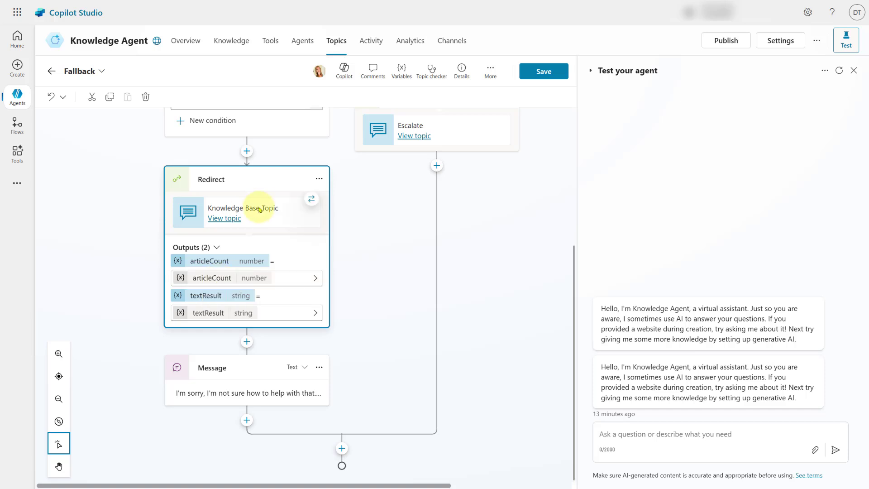
Step: Add a condition below the Knowledge Base Topic redirect that checks whether articleCount is less than 1
click(247, 342)
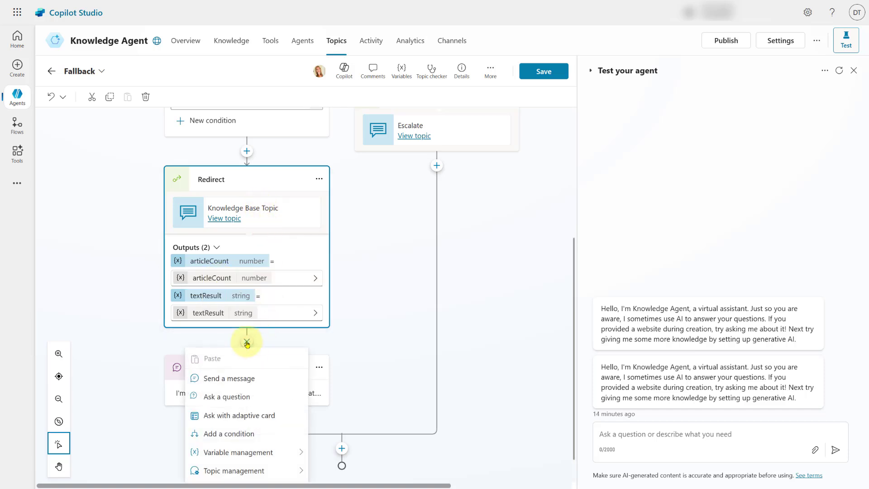
click(249, 396)
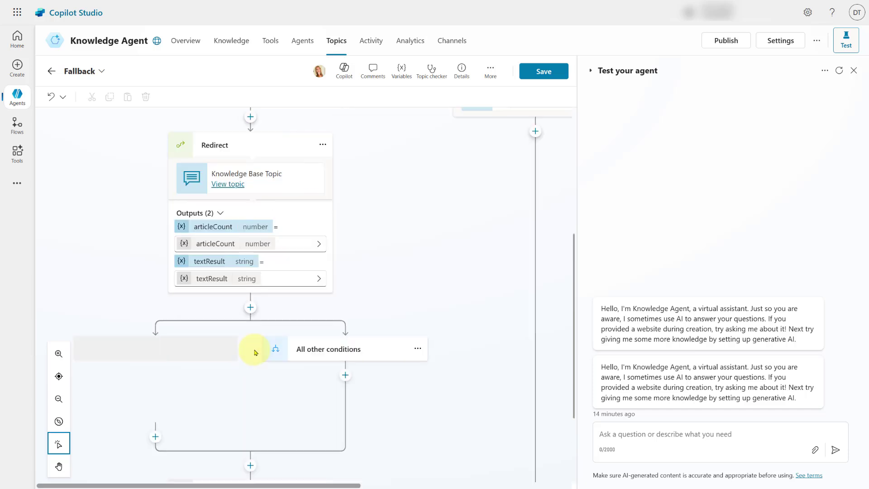
click(195, 378)
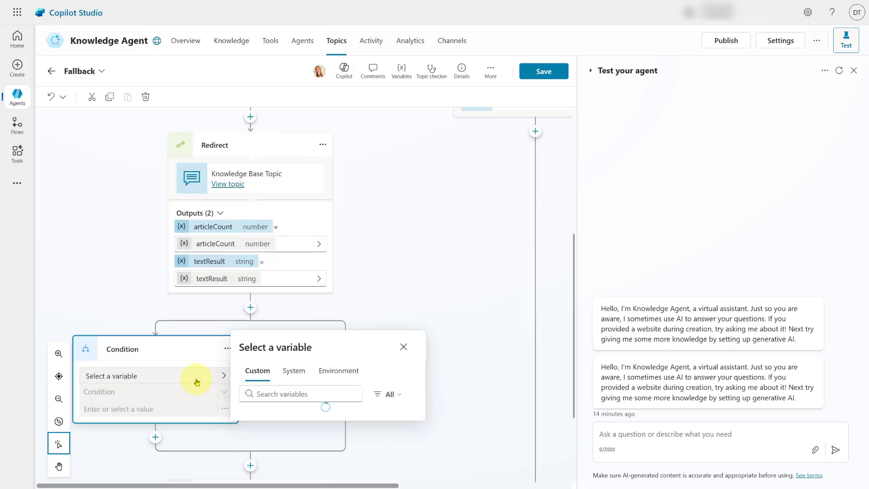
click(272, 380)
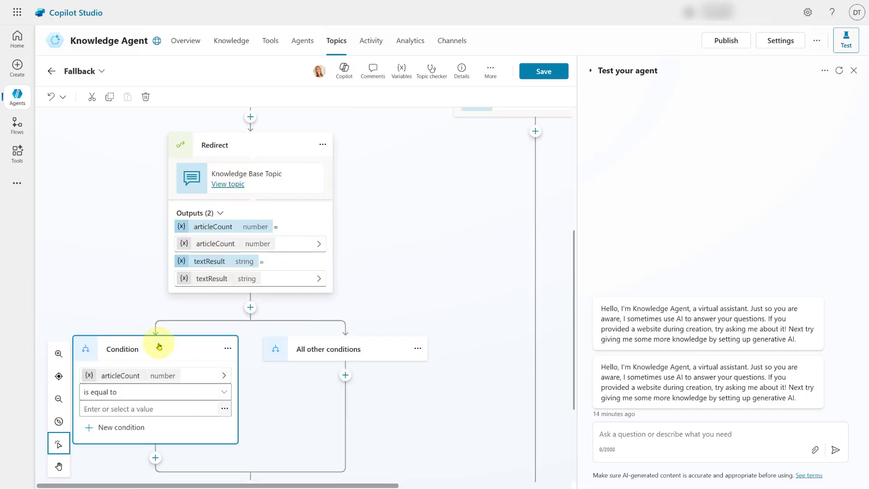
scroll(182, 399, down, 2)
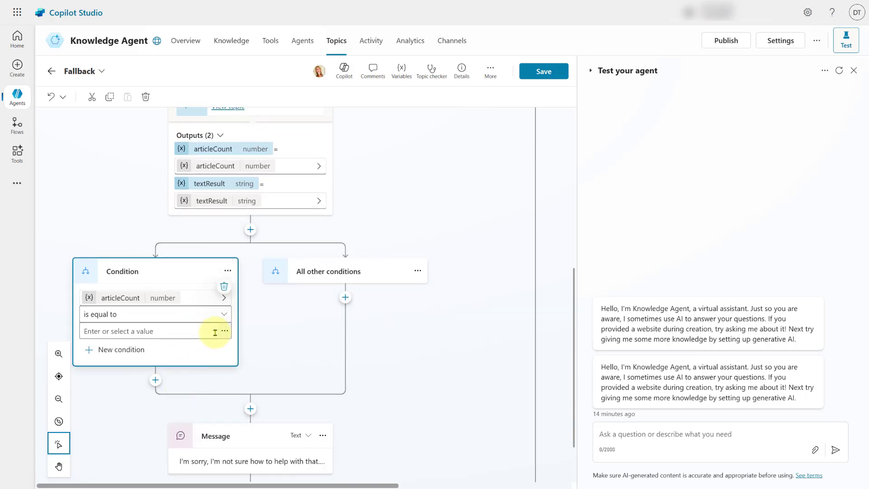
click(223, 315)
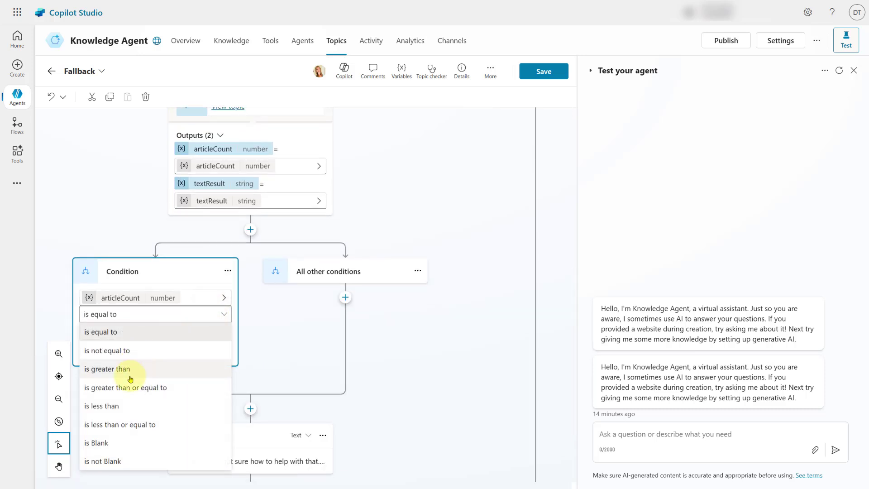
click(129, 406)
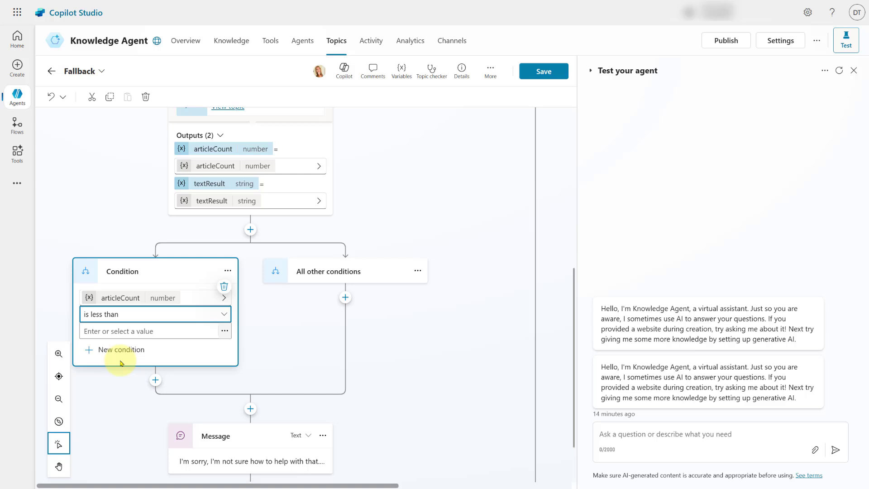
click(116, 331)
text(1)
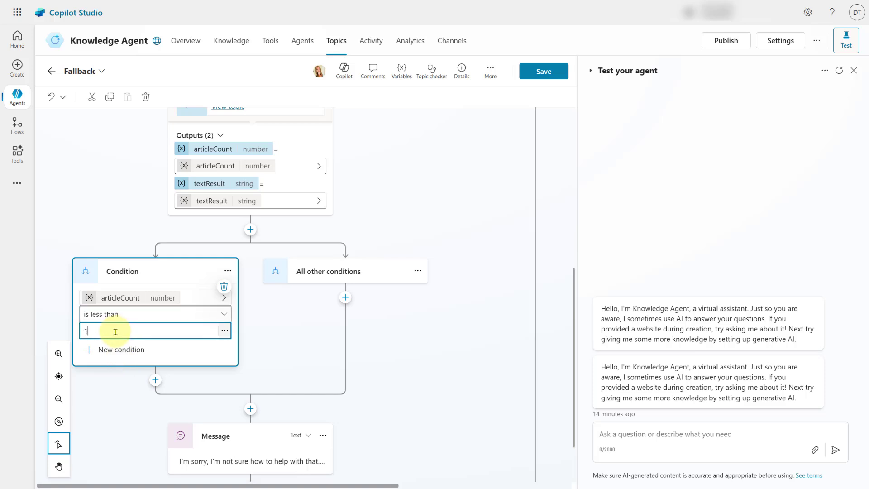
click(251, 331)
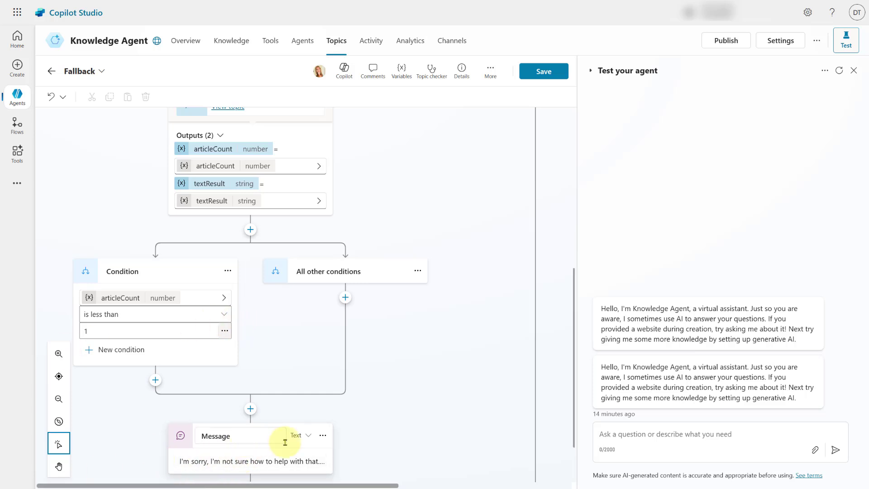
Step: Move the "I'm sorry, I'm not sure how to help with that" message node into the articleCount condition branch
click(181, 442)
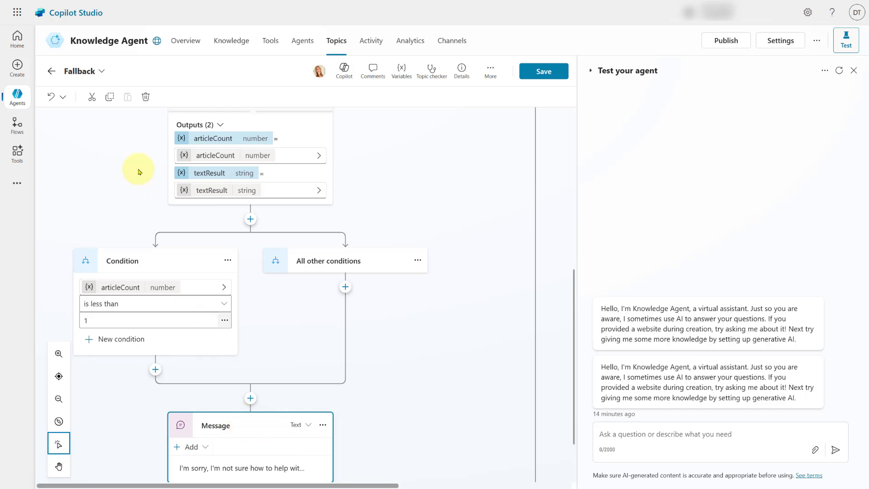
click(92, 97)
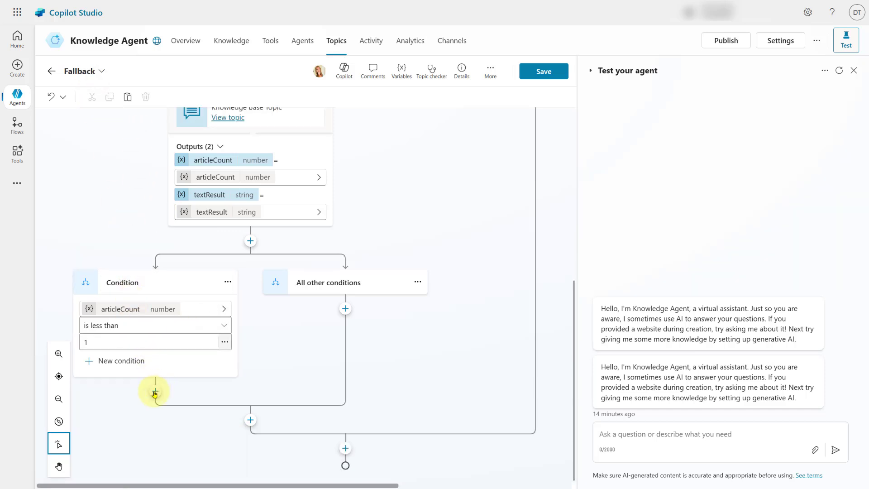
click(155, 392)
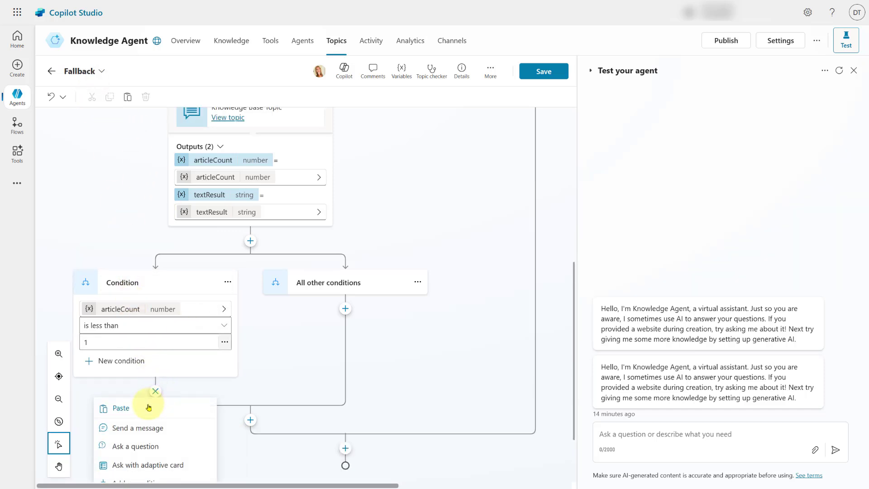
click(148, 408)
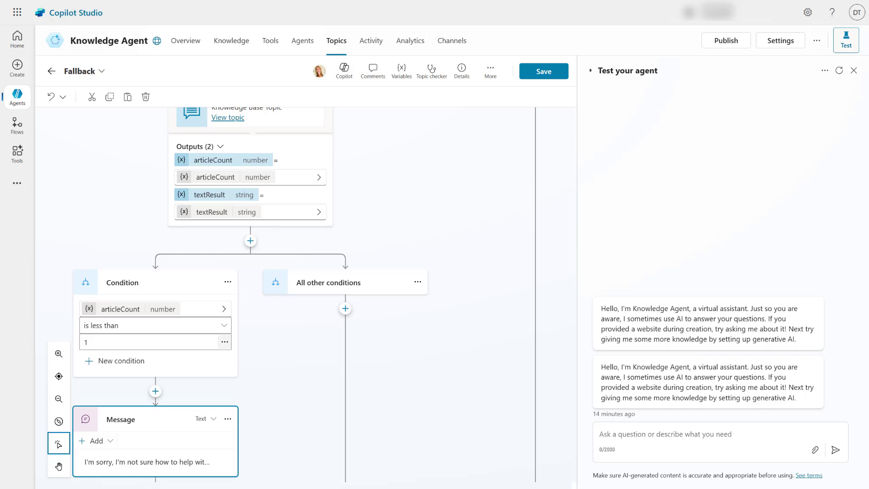
Step: Add a message node to the All other conditions branch beside the articleCount condition
click(346, 308)
click(345, 346)
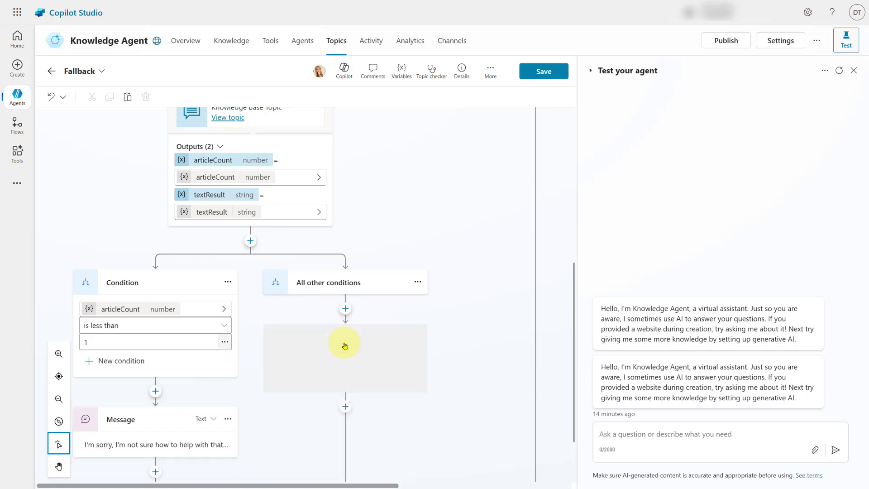
click(310, 380)
text(kind: SendActivity id: NyZ0UG activity: I'm sorry, I'm not sure how to help with that. Can you try rephrasing)
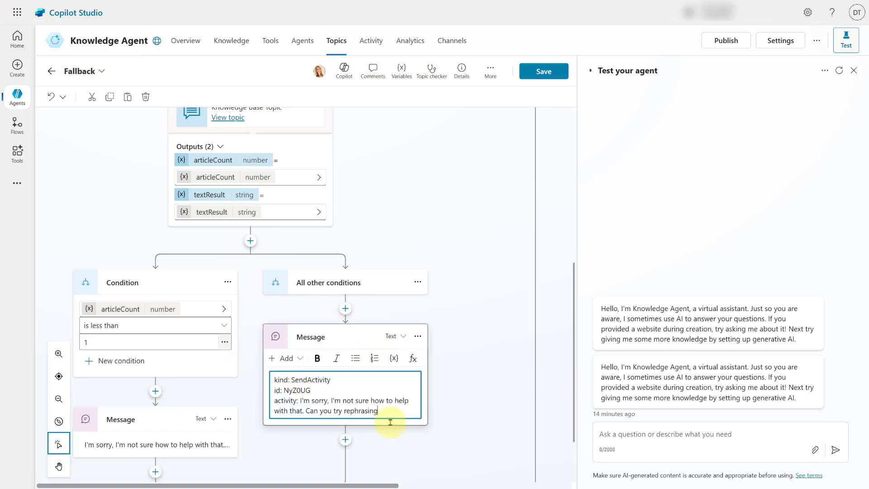
key(ctrl+z)
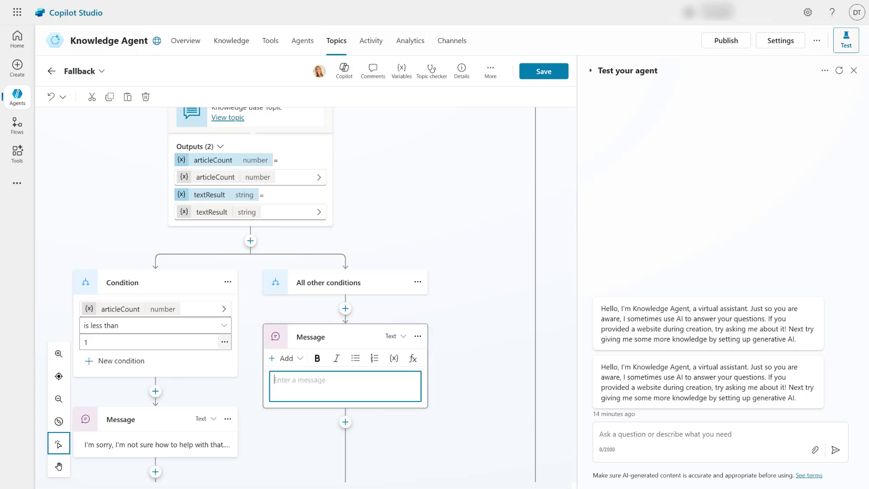
key(Escape)
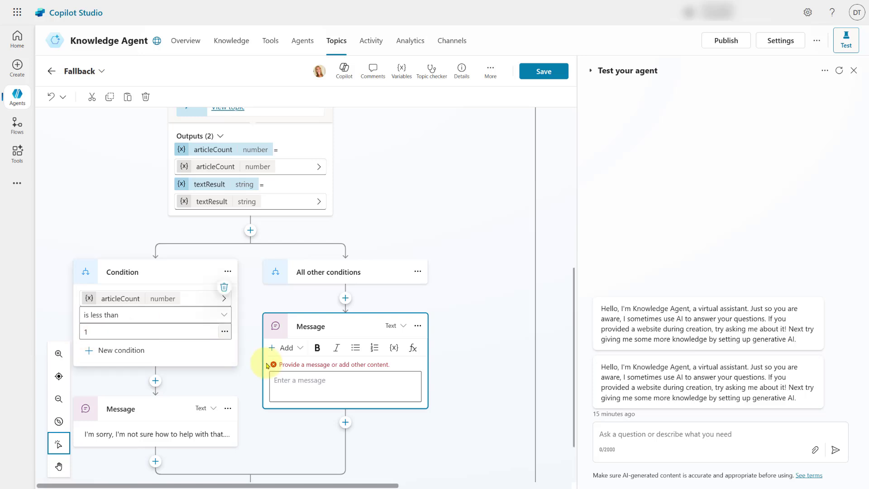
Step: Write "Here is a knowledge article I found:" in the new message node and insert the textResult variable below it
click(284, 379)
text(Here is a knowledge article I found:)
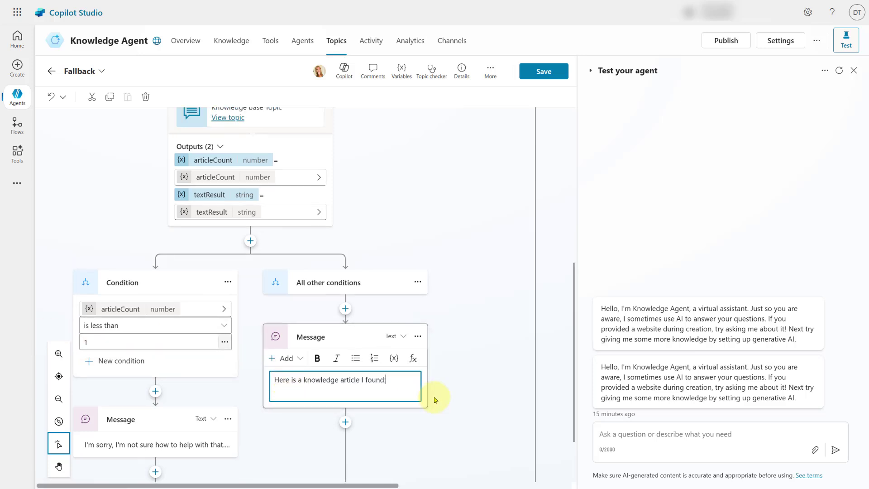
key(Return)
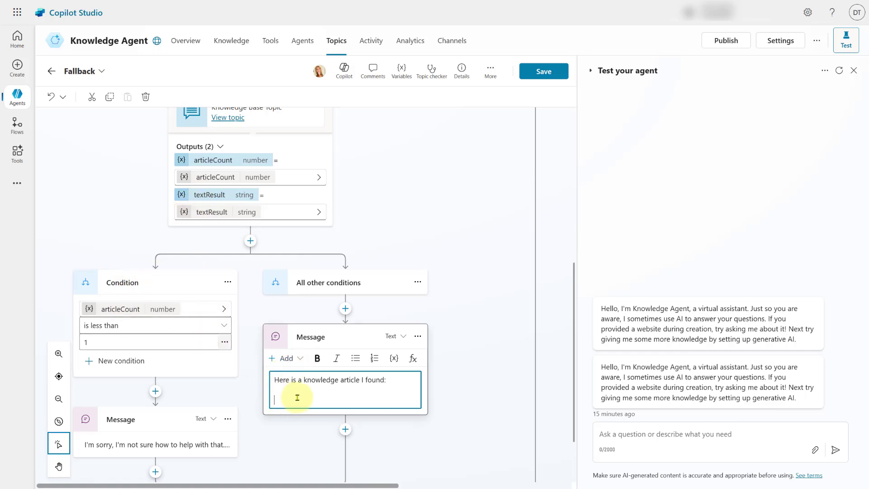
click(394, 359)
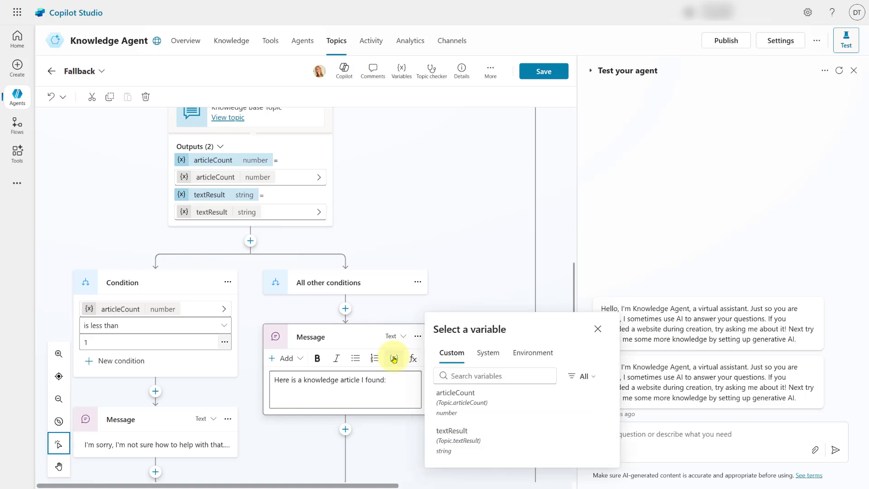
click(462, 449)
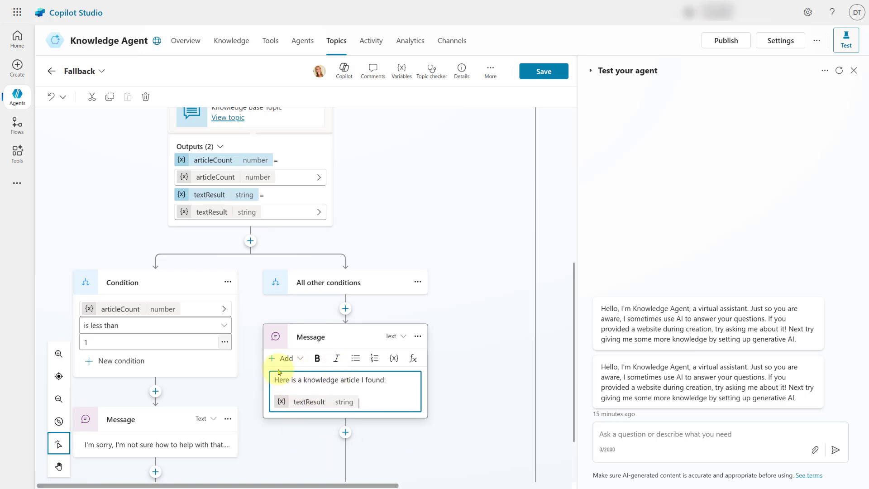
Step: Add an End conversation node below the knowledge article message in the All other conditions branch and save the Fallback topic
drag(573, 384, 573, 422)
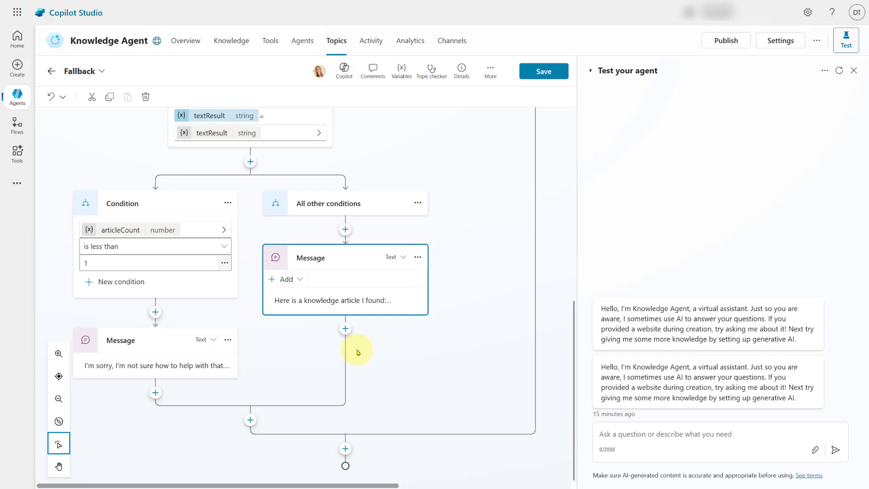
click(345, 328)
scroll(359, 378, down, 1)
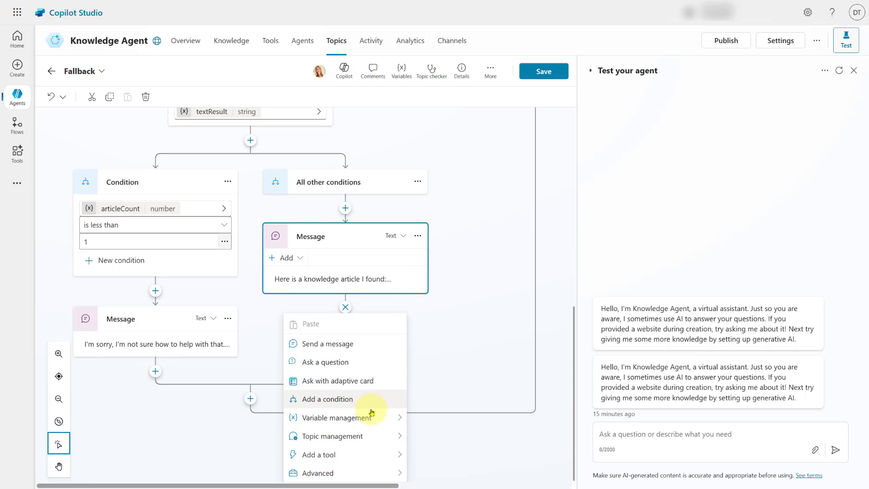
mouse_move(377, 435)
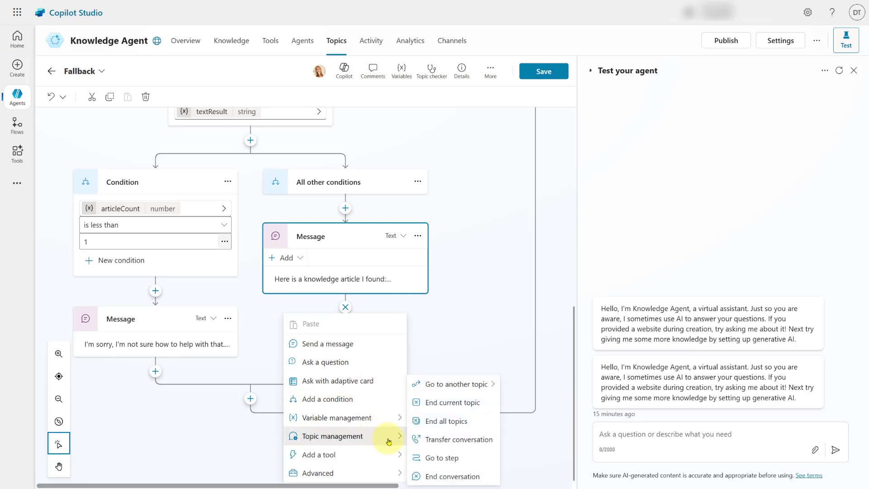
click(440, 476)
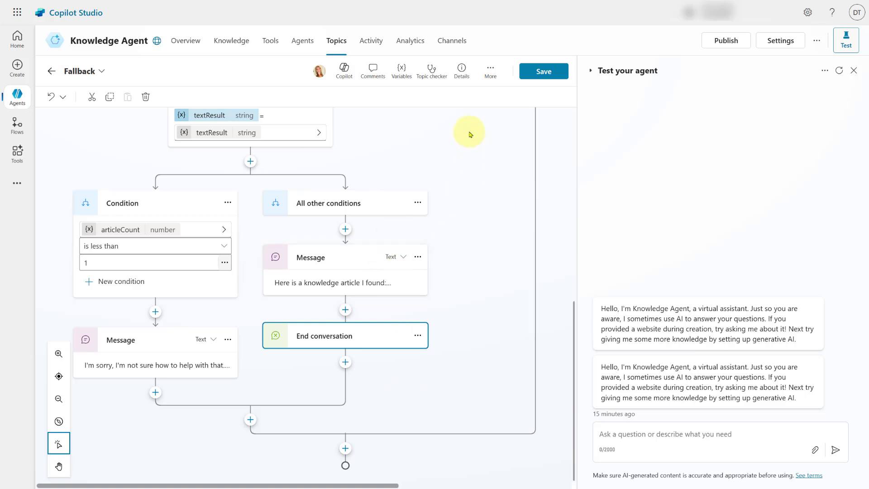
click(543, 71)
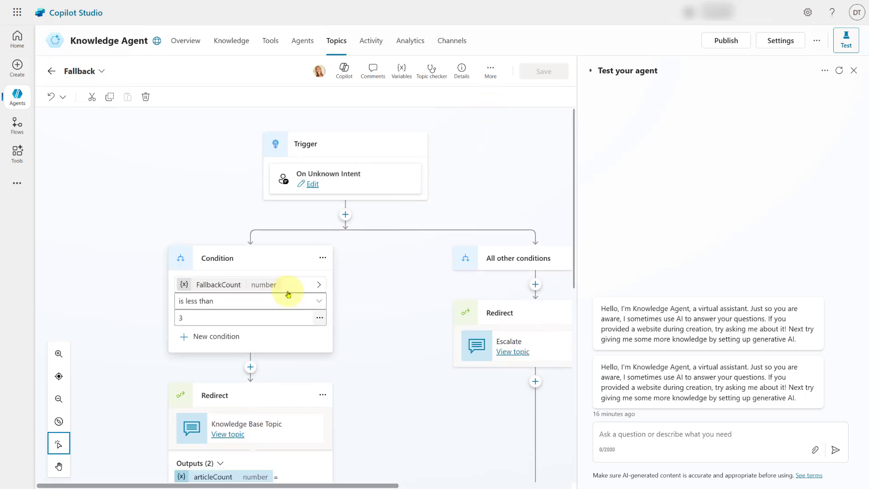
Step: Start a new test conversation, send the agent "i need help, my laptop does not charge" and examine the path followed in the topic
scroll(288, 294, down, 1)
scroll(289, 296, down, 4)
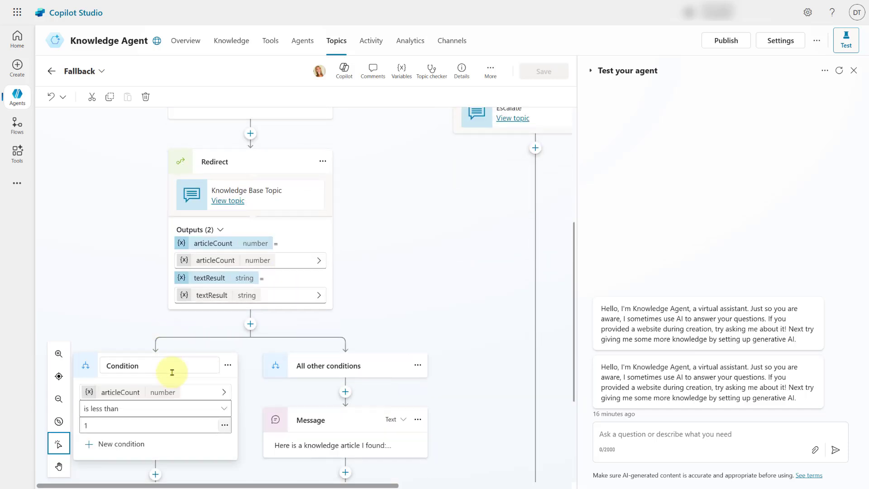
scroll(412, 342, up, 5)
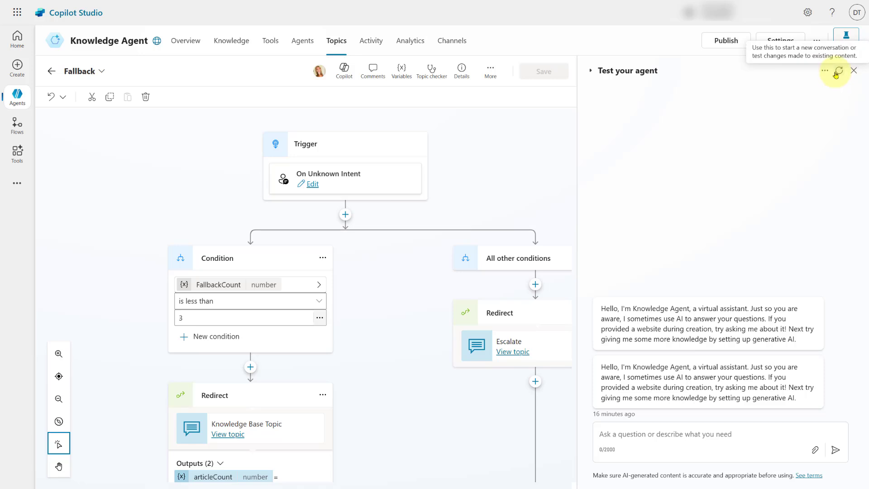
click(664, 436)
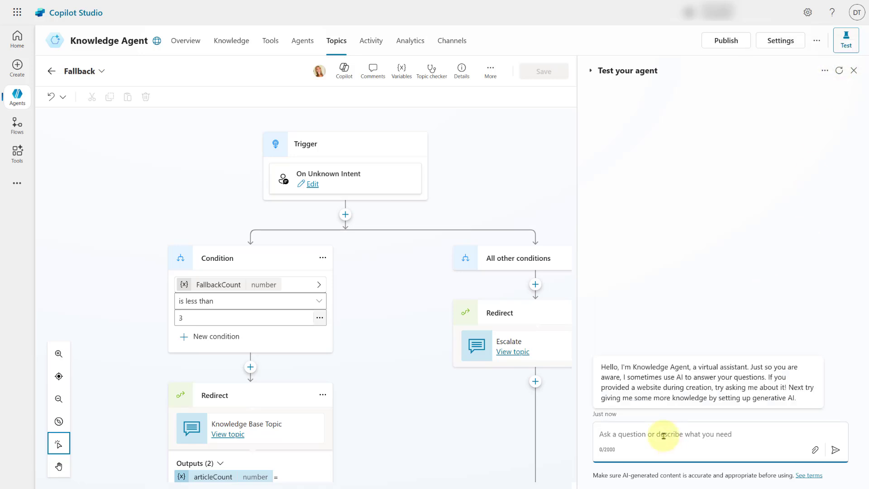
text(i)
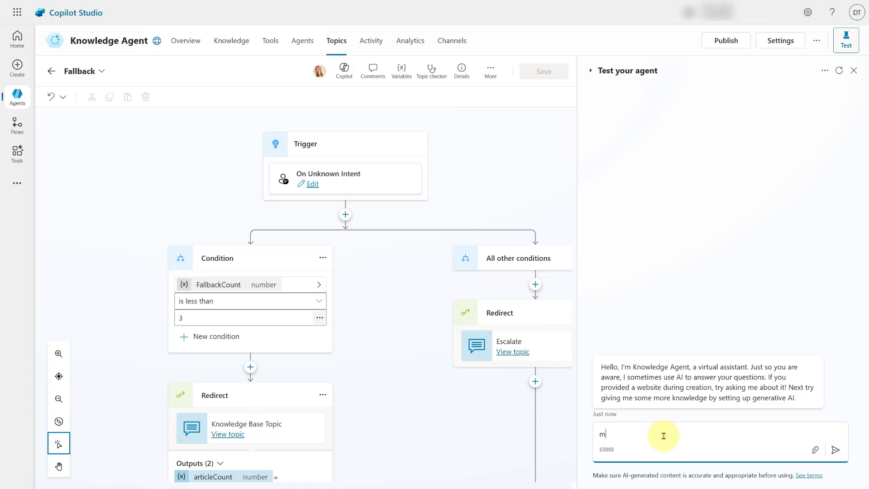
text( need help, my laptop )
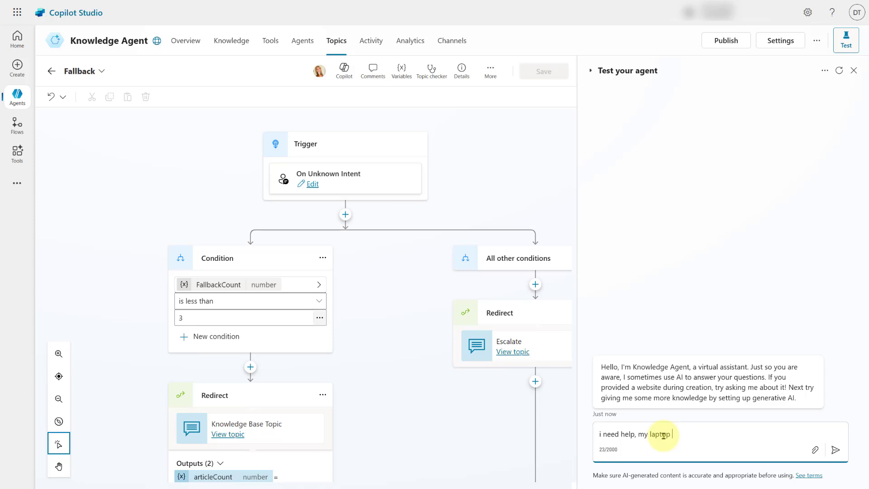
text(does not charge)
key(Return)
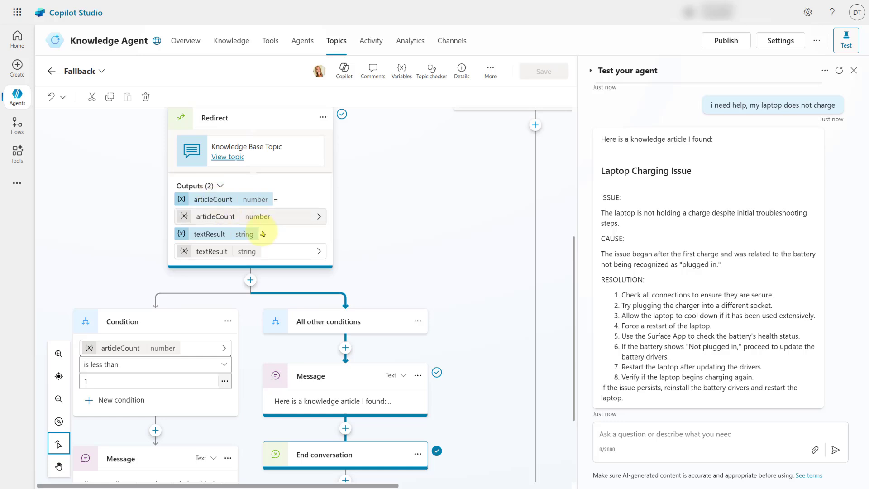
scroll(362, 315, down, 2)
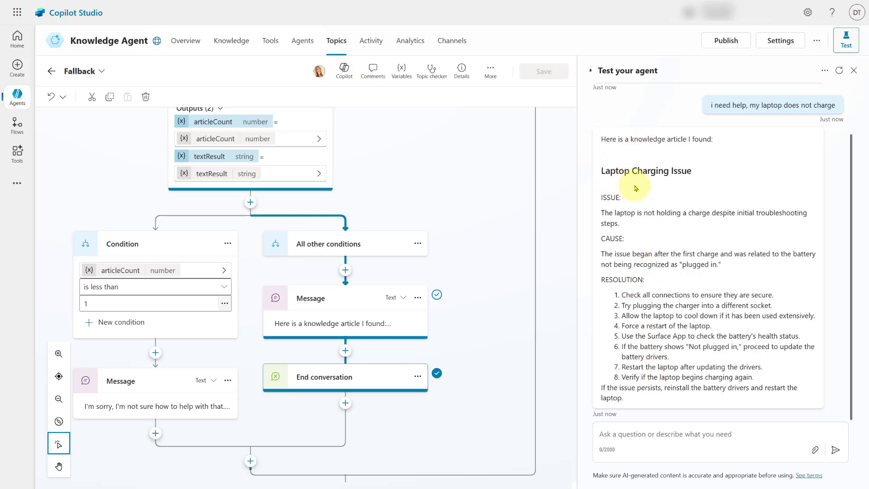
Step: Ask the agent "What is the meaning of life?" in the same test conversation
click(691, 434)
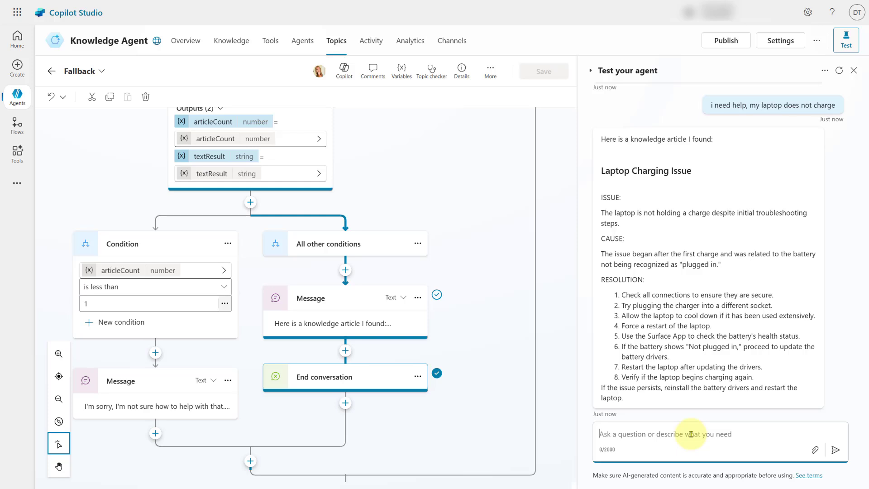
text(What is )
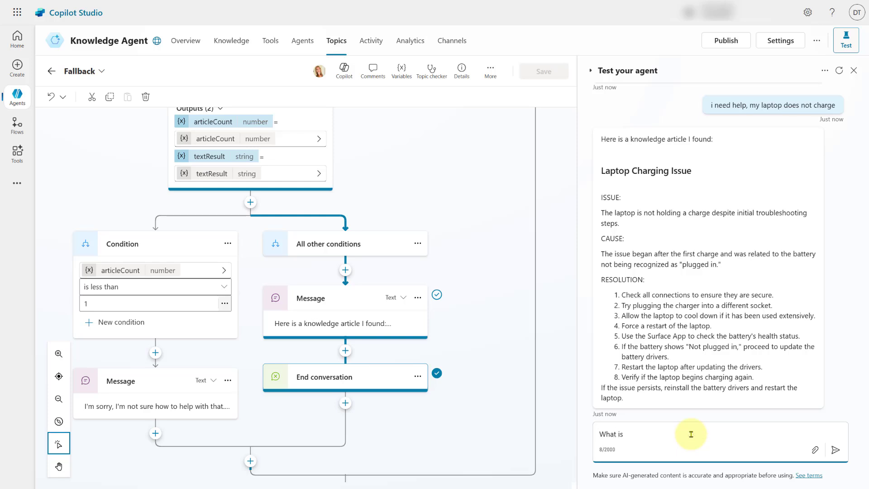
text(them)
key(BackSpace)
key(BackSpace)
text(meaning of life?)
key(Return)
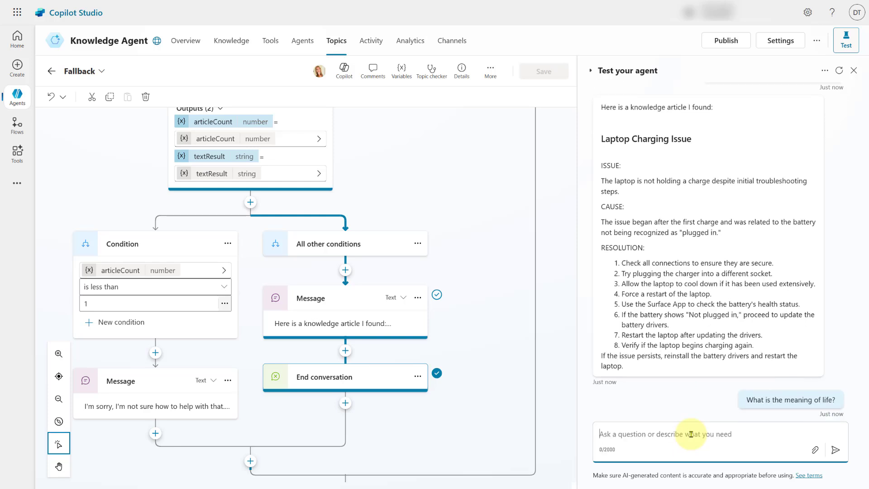